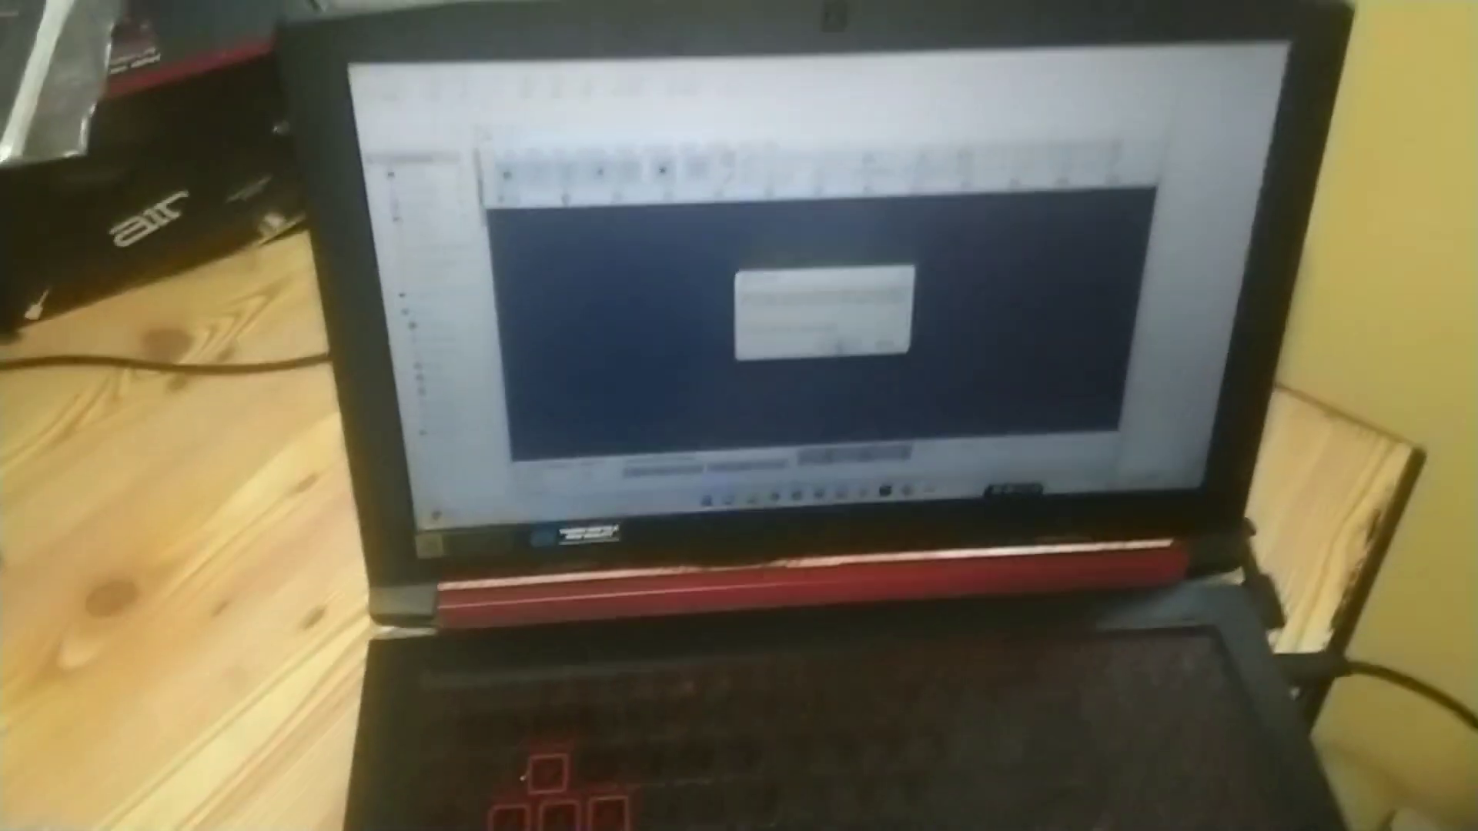
pyautogui.click(881, 268)
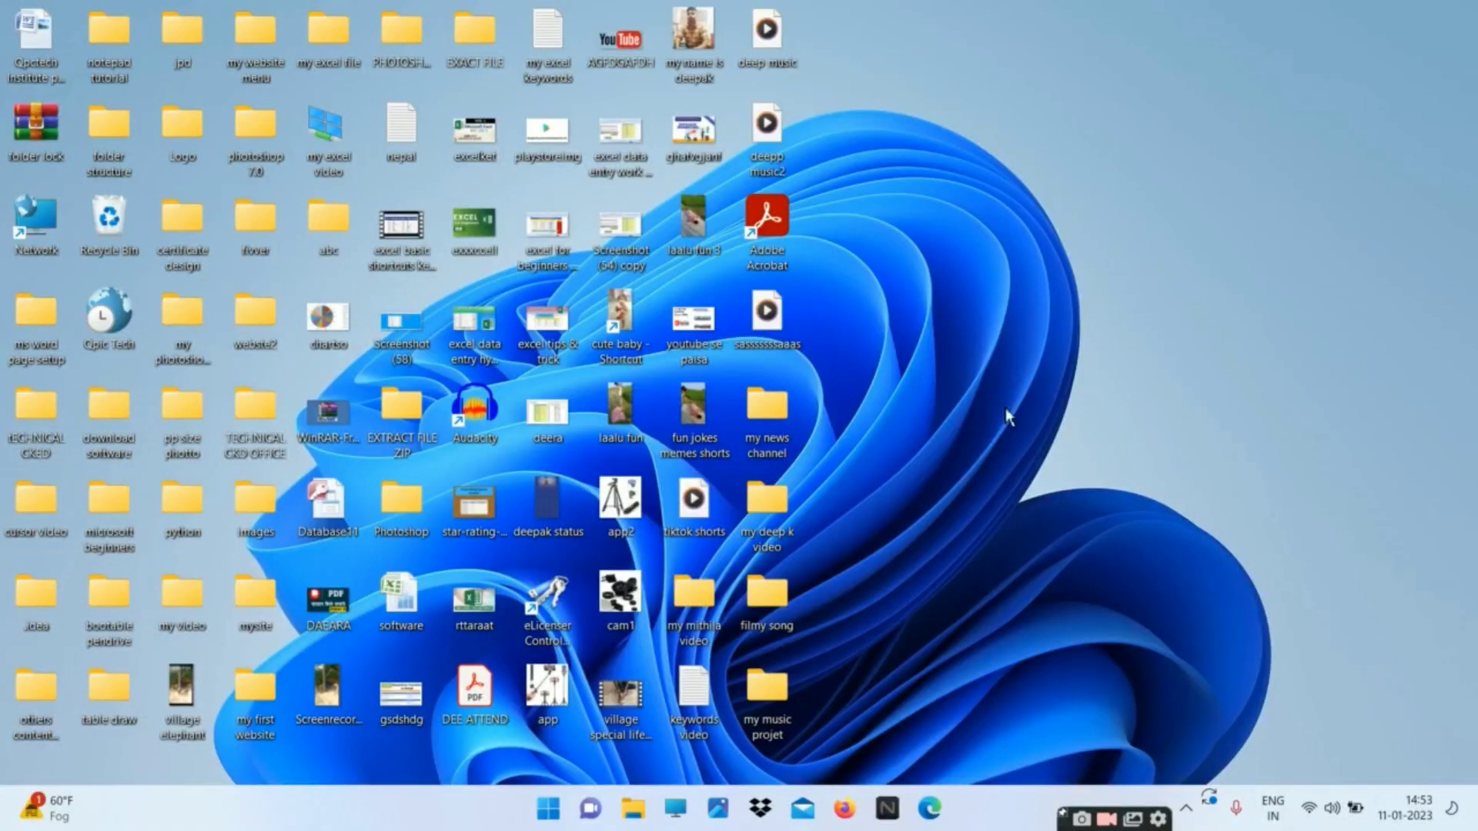
# Search the installed apps for the Yamaha Steinberg USB Control Panel and close the search
pyautogui.click(547, 810)
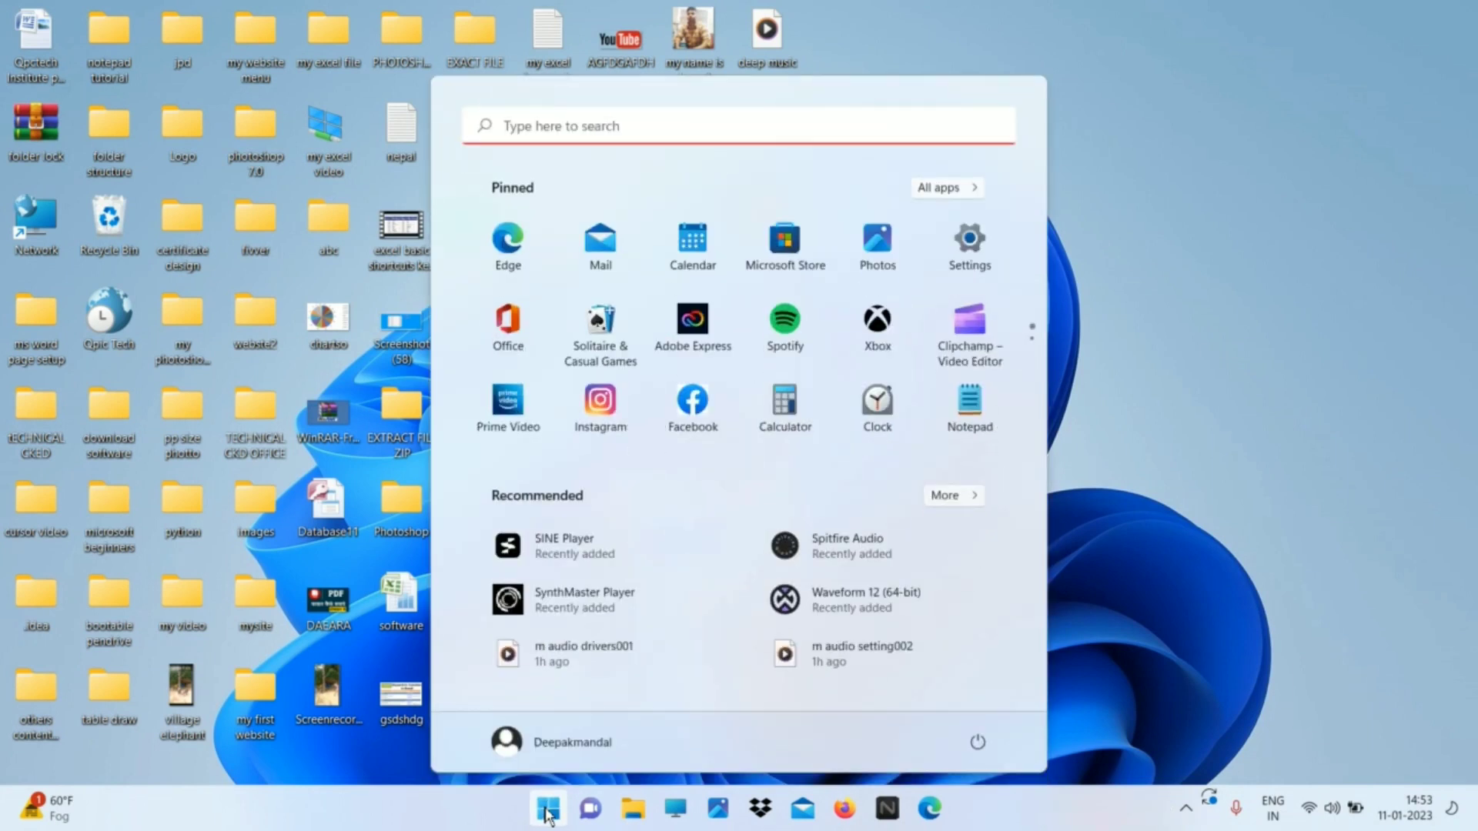
pyautogui.write('yama')
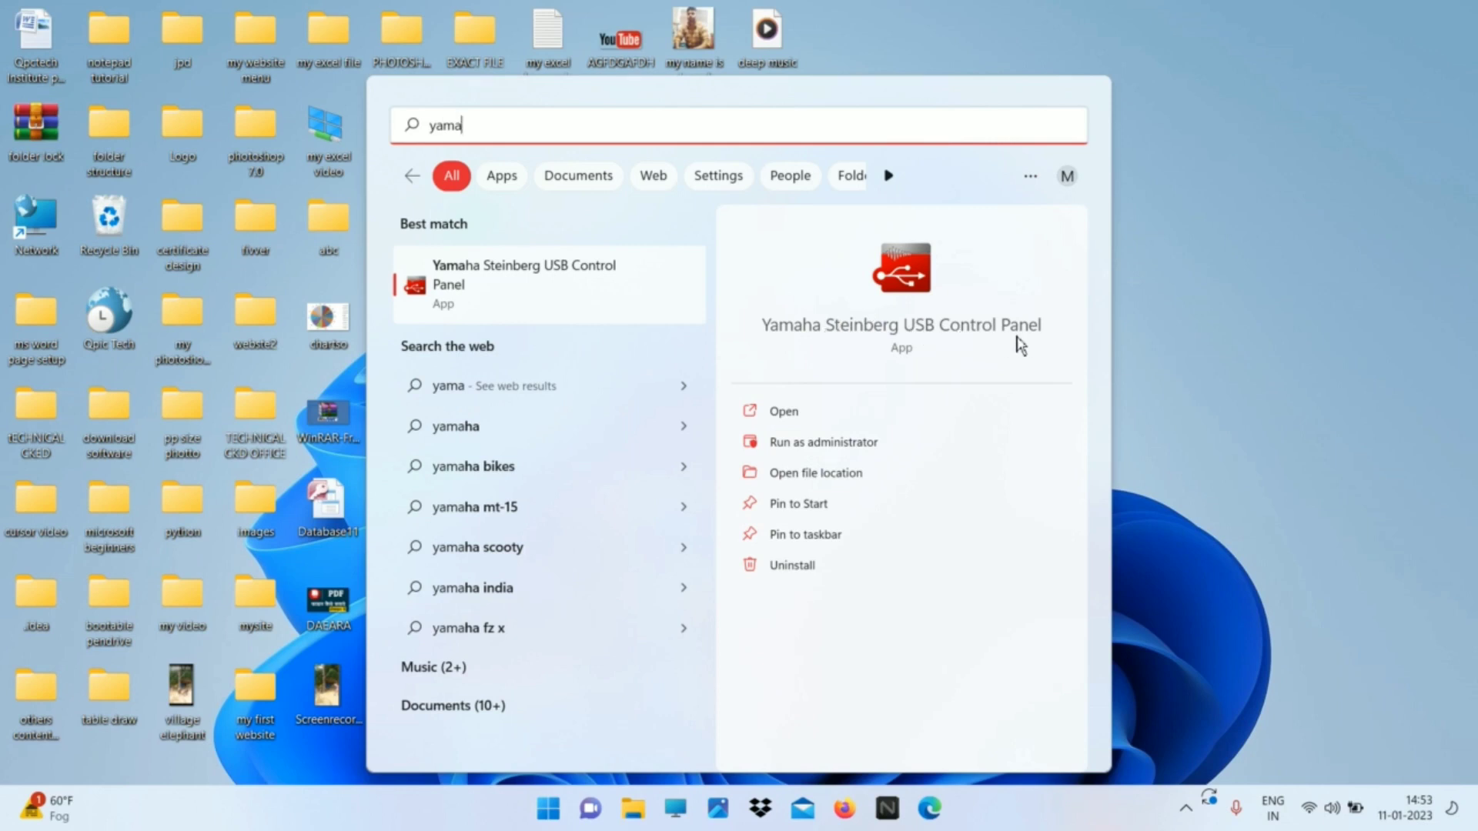
pyautogui.click(1211, 323)
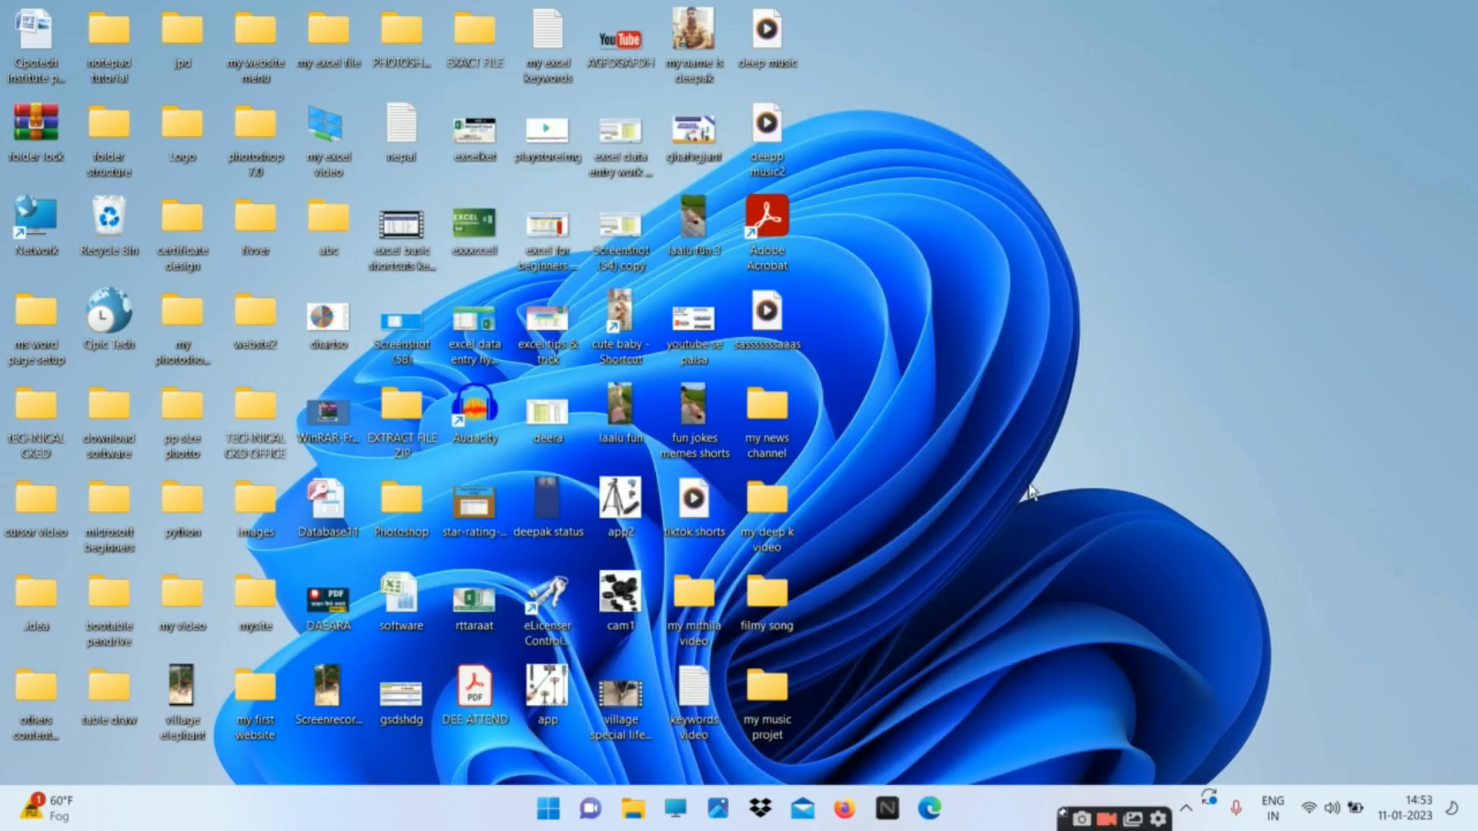
# Find and open Google Chrome, using the profile with the pink avatar
pyautogui.click(548, 808)
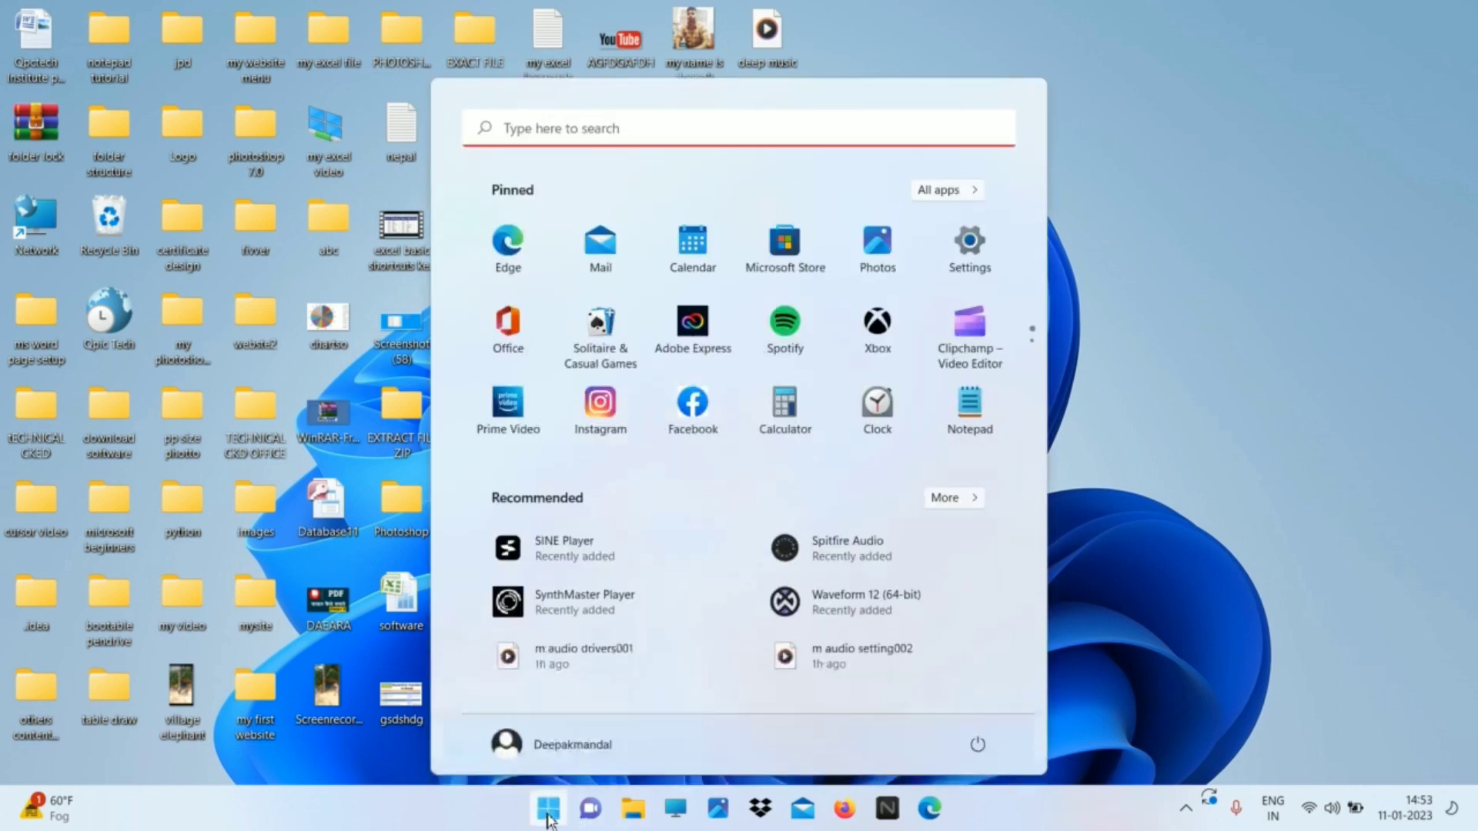
pyautogui.click(537, 126)
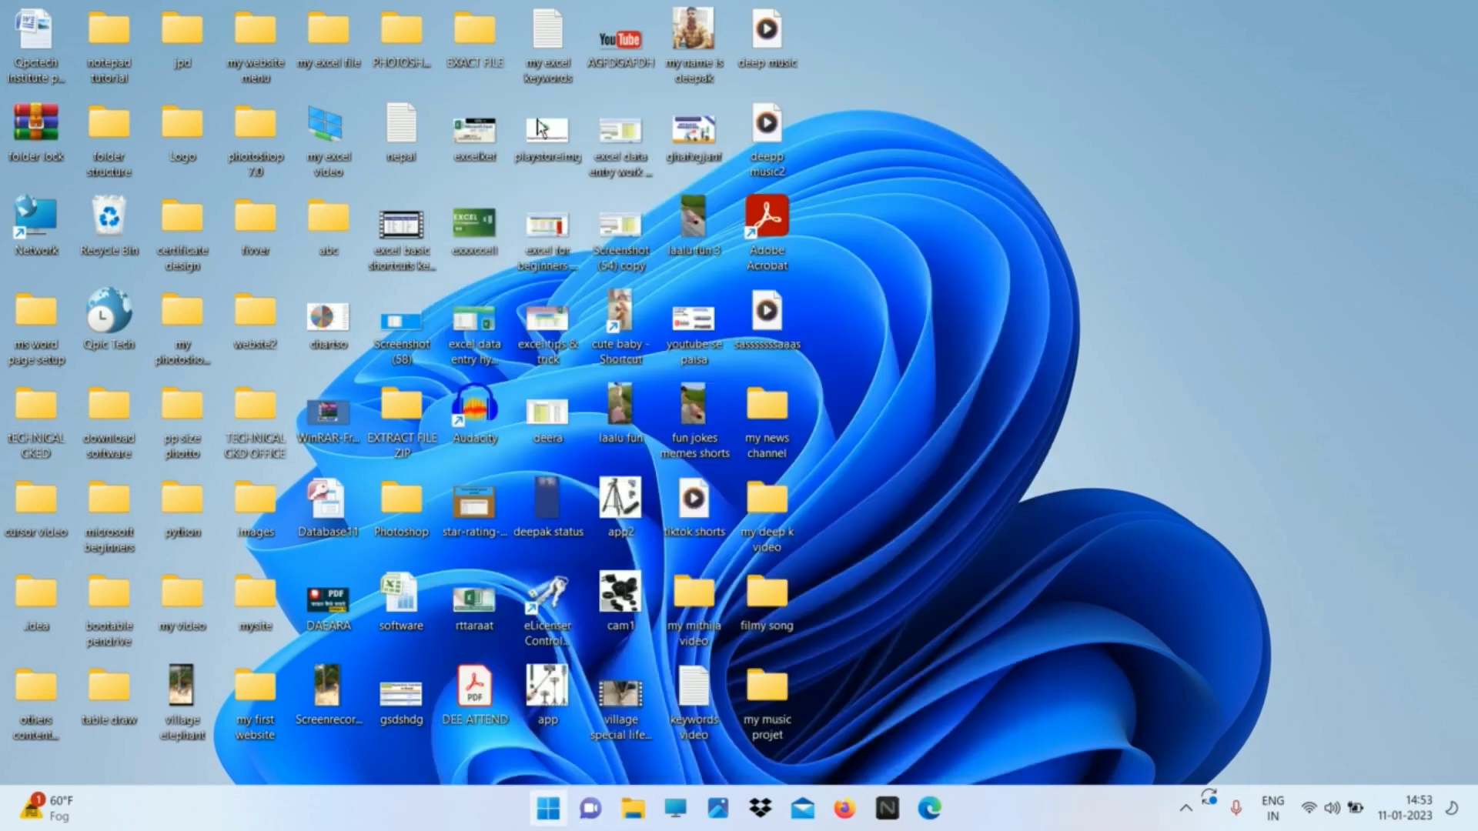
pyautogui.write('chrom')
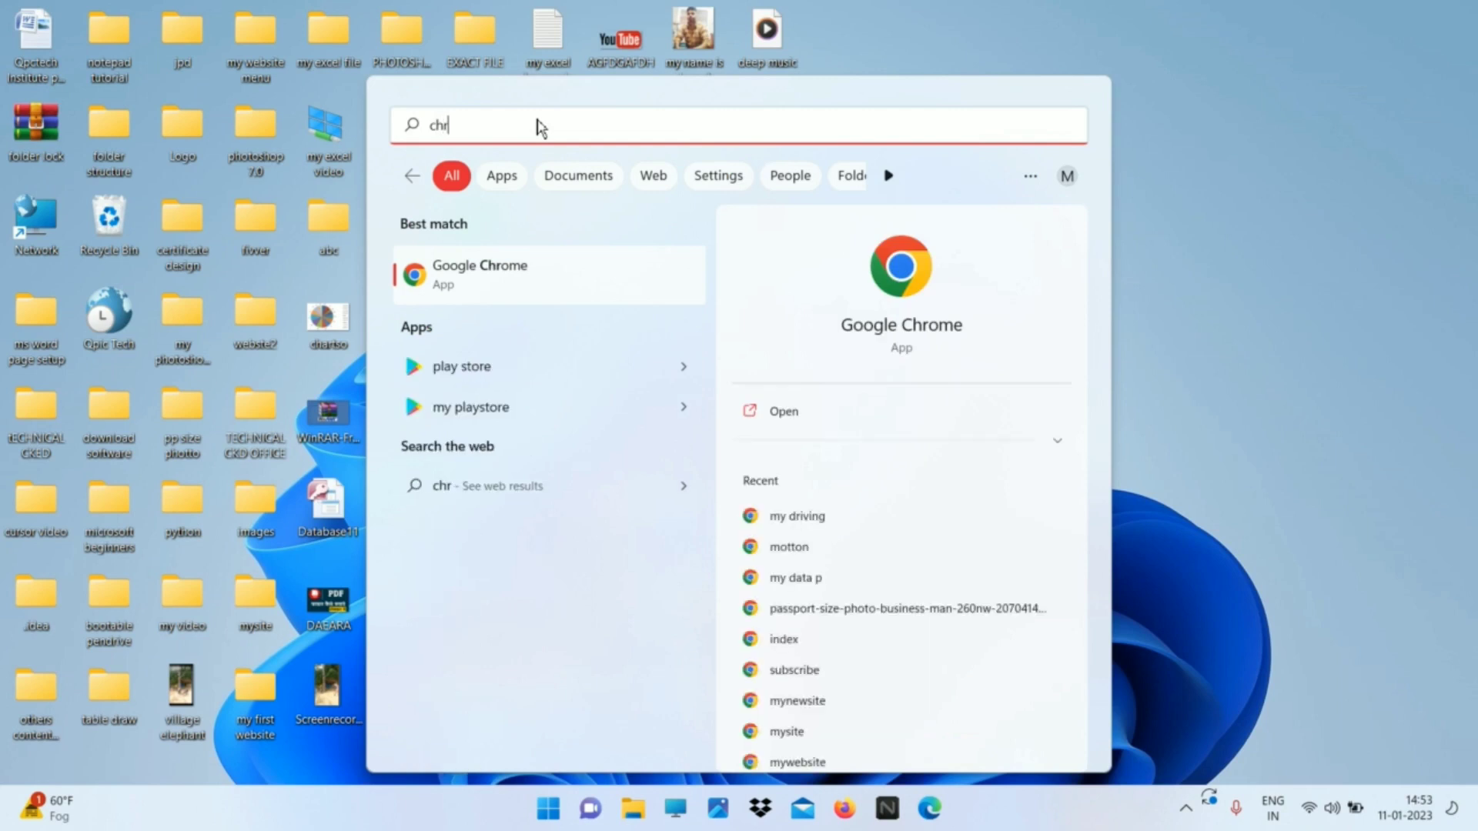
pyautogui.click(881, 290)
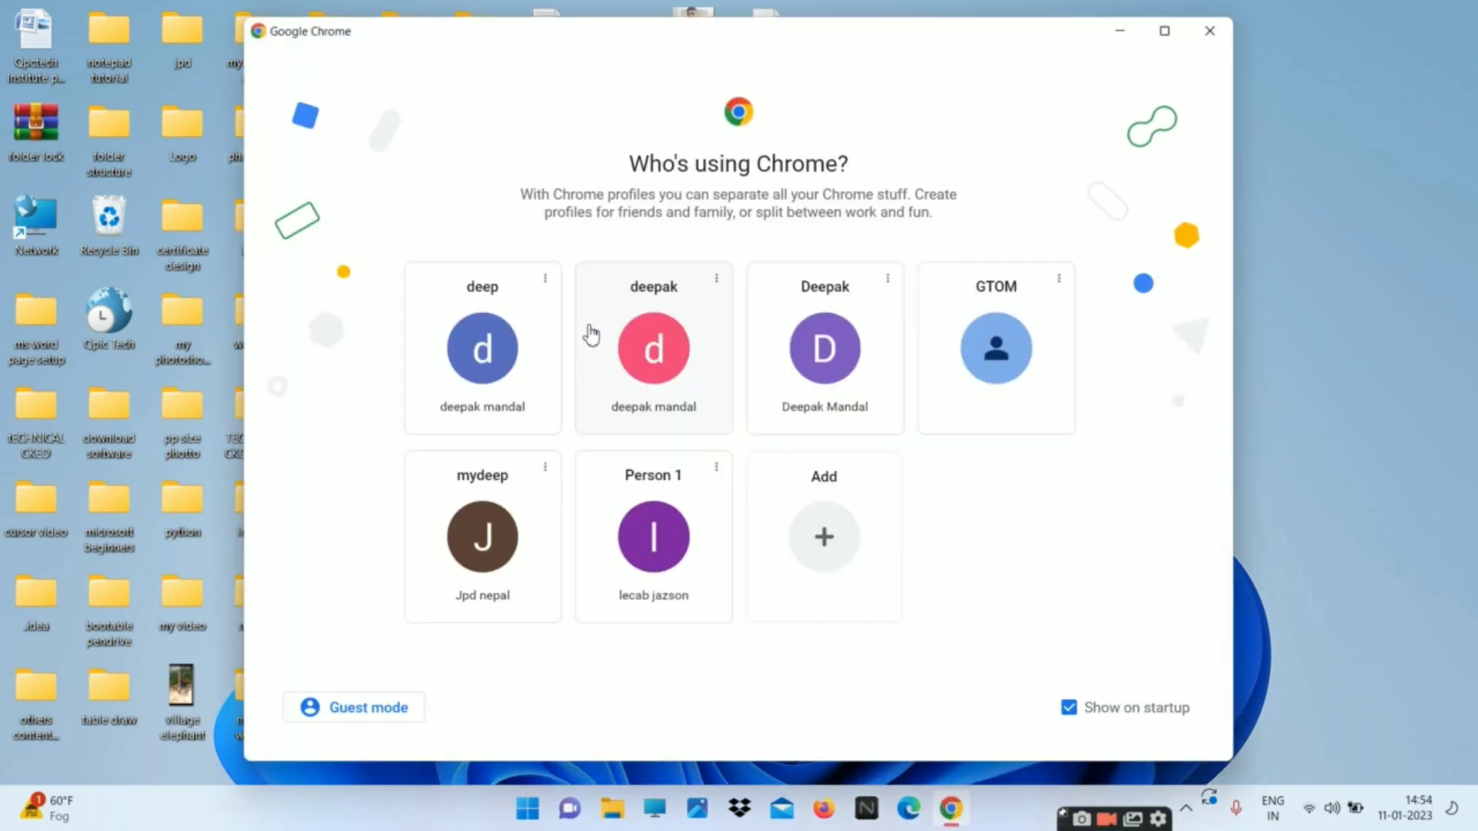
pyautogui.click(650, 342)
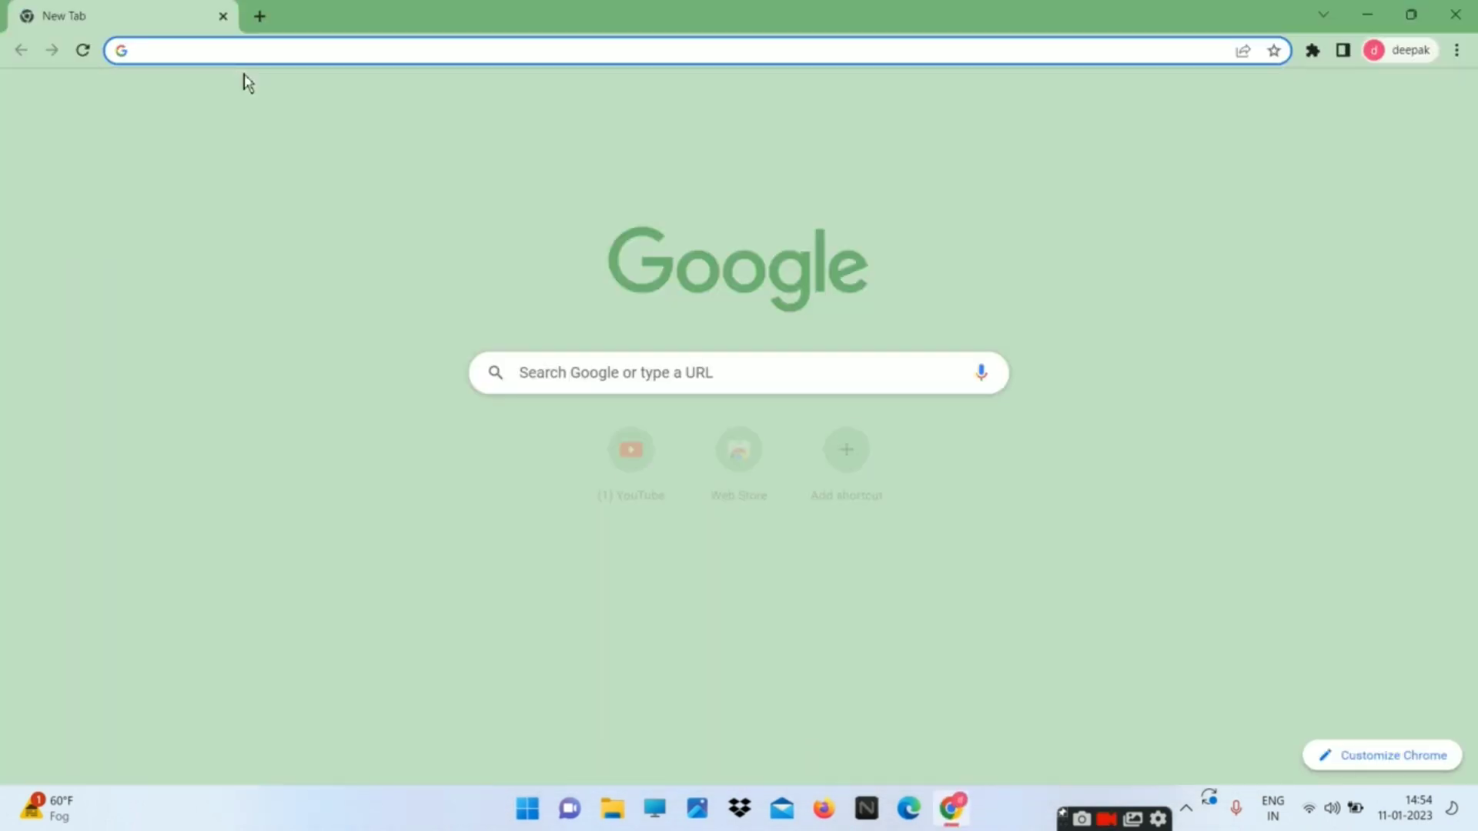
# Search the web for "yamha strient usb driver" and open the Yamaha Steinberg USB Driver V2.1.3 for Windows 11/10 (64-bit) page
pyautogui.write('yamha st')
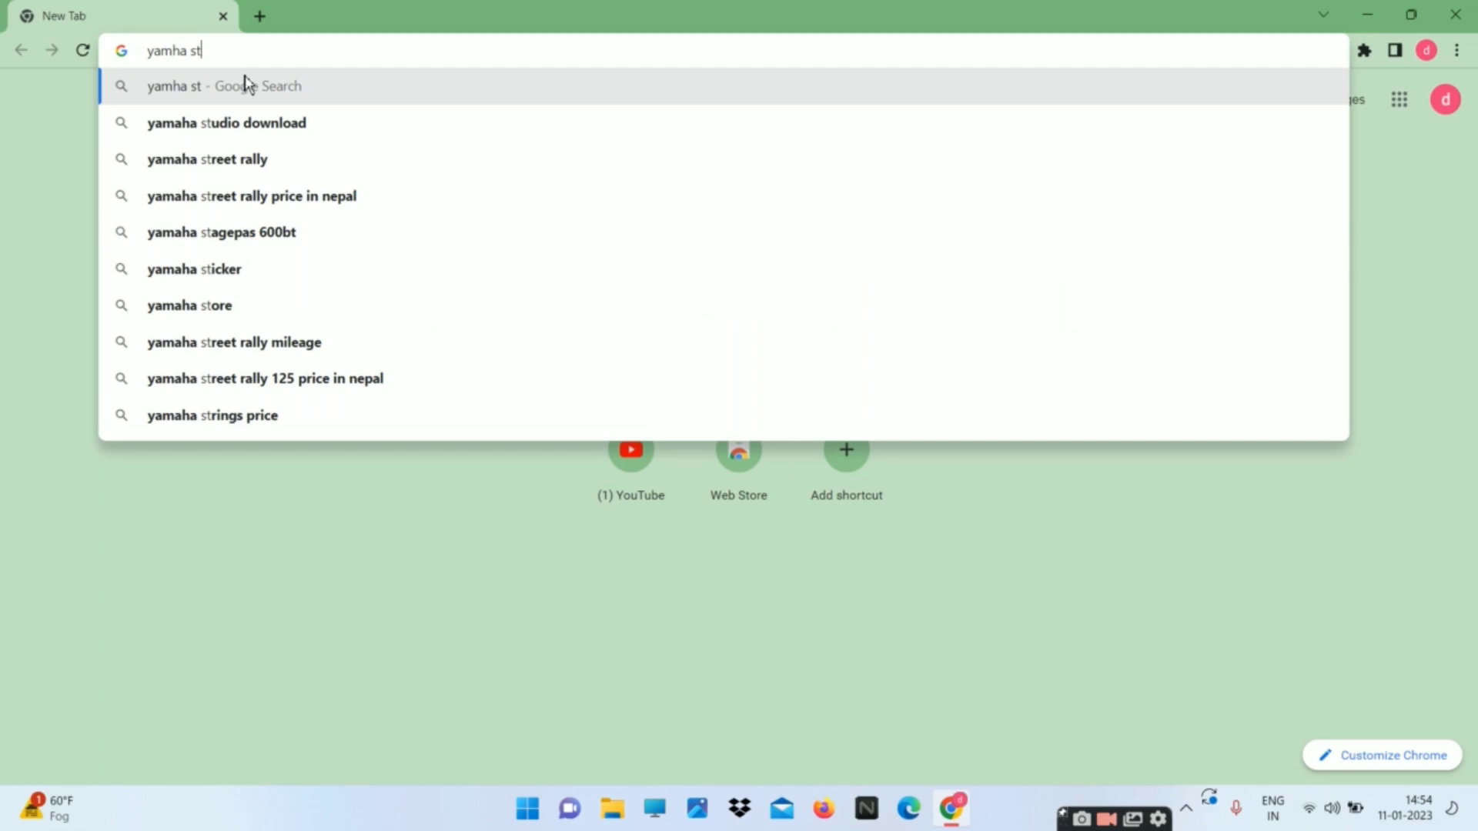
pyautogui.press('BackSpace')
pyautogui.press('BackSpace')
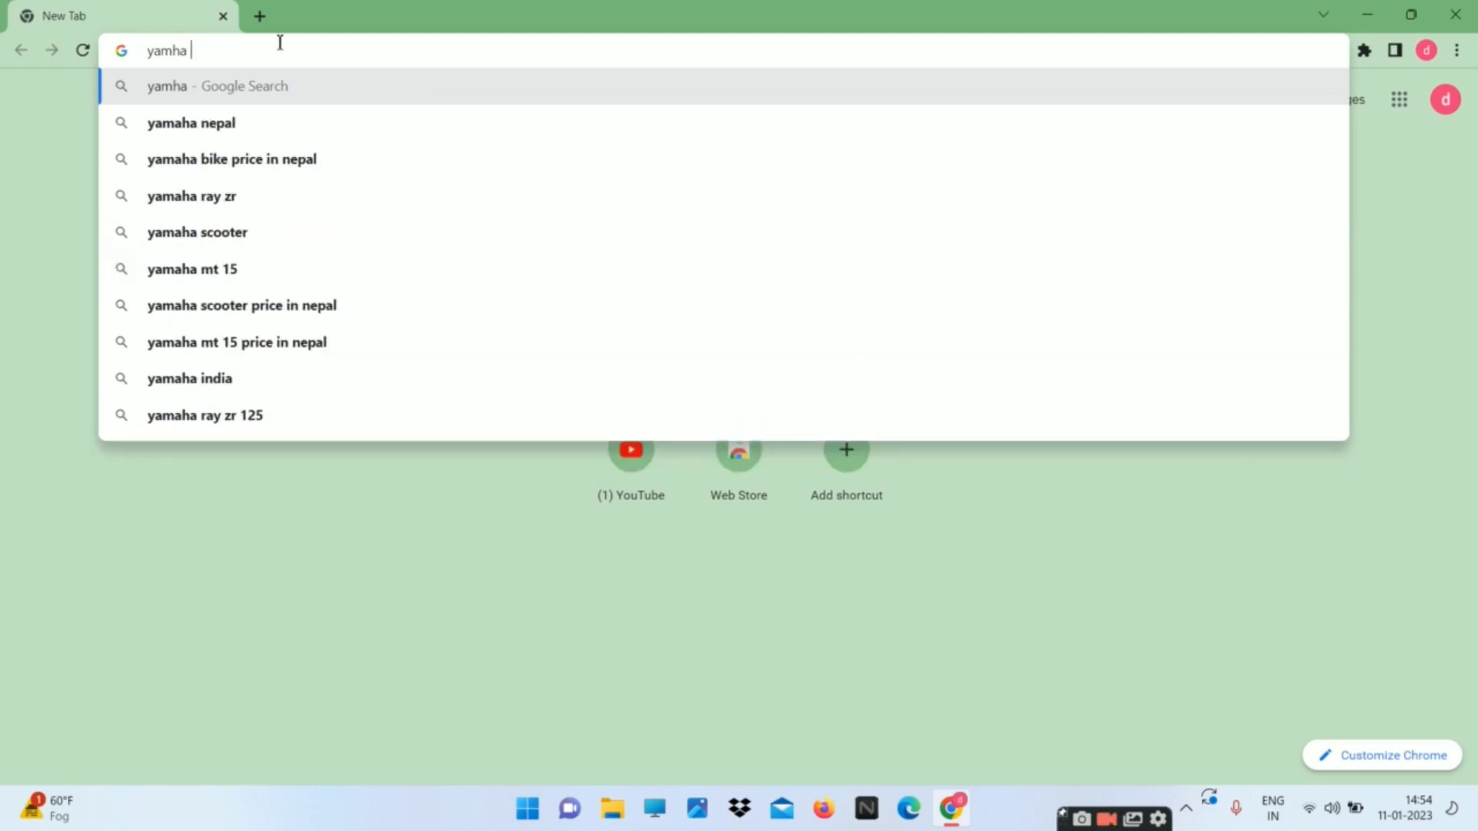
pyautogui.write('t')
pyautogui.press('BackSpace')
pyautogui.write('strien')
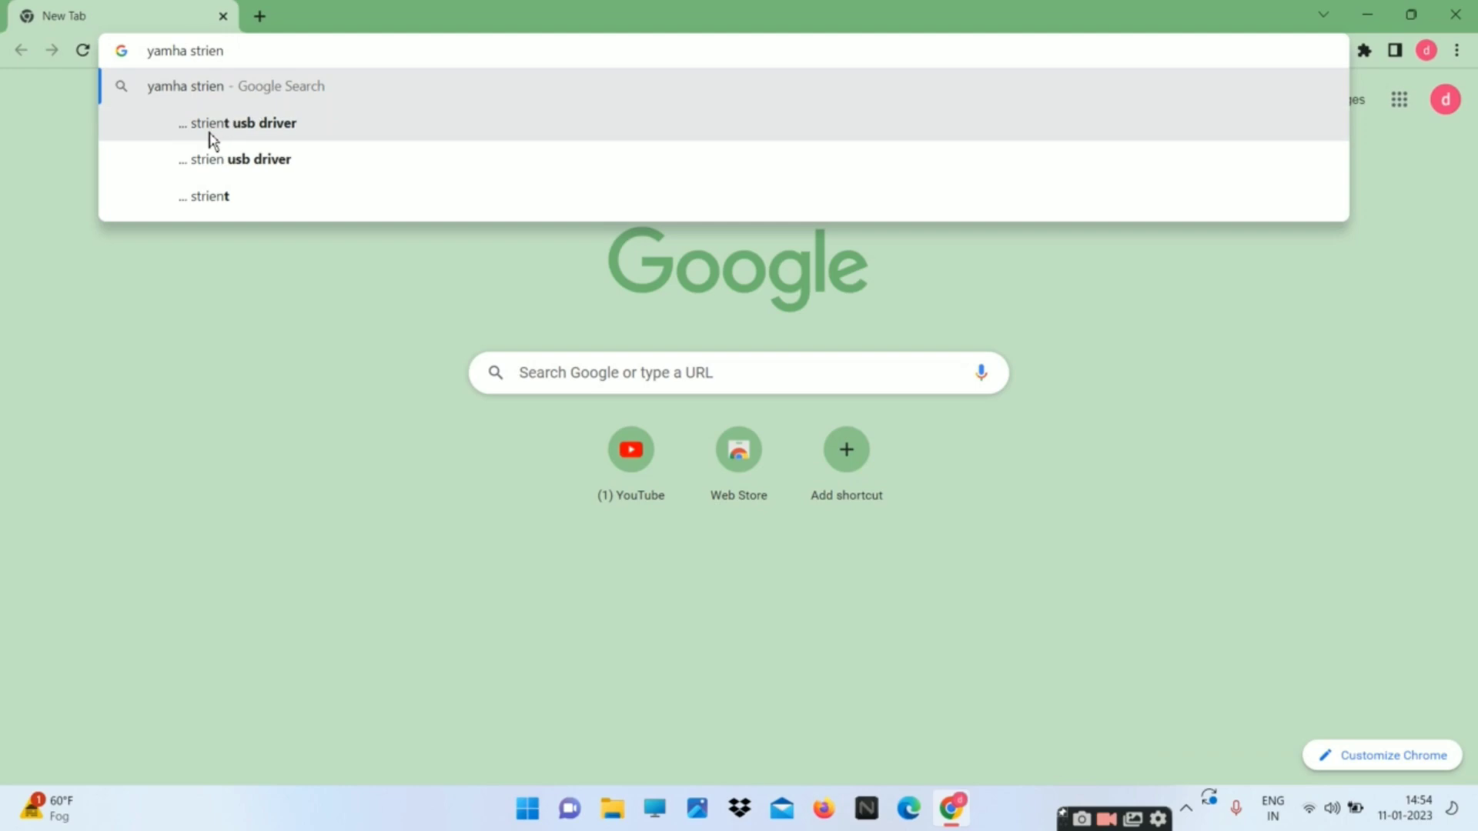
pyautogui.click(258, 137)
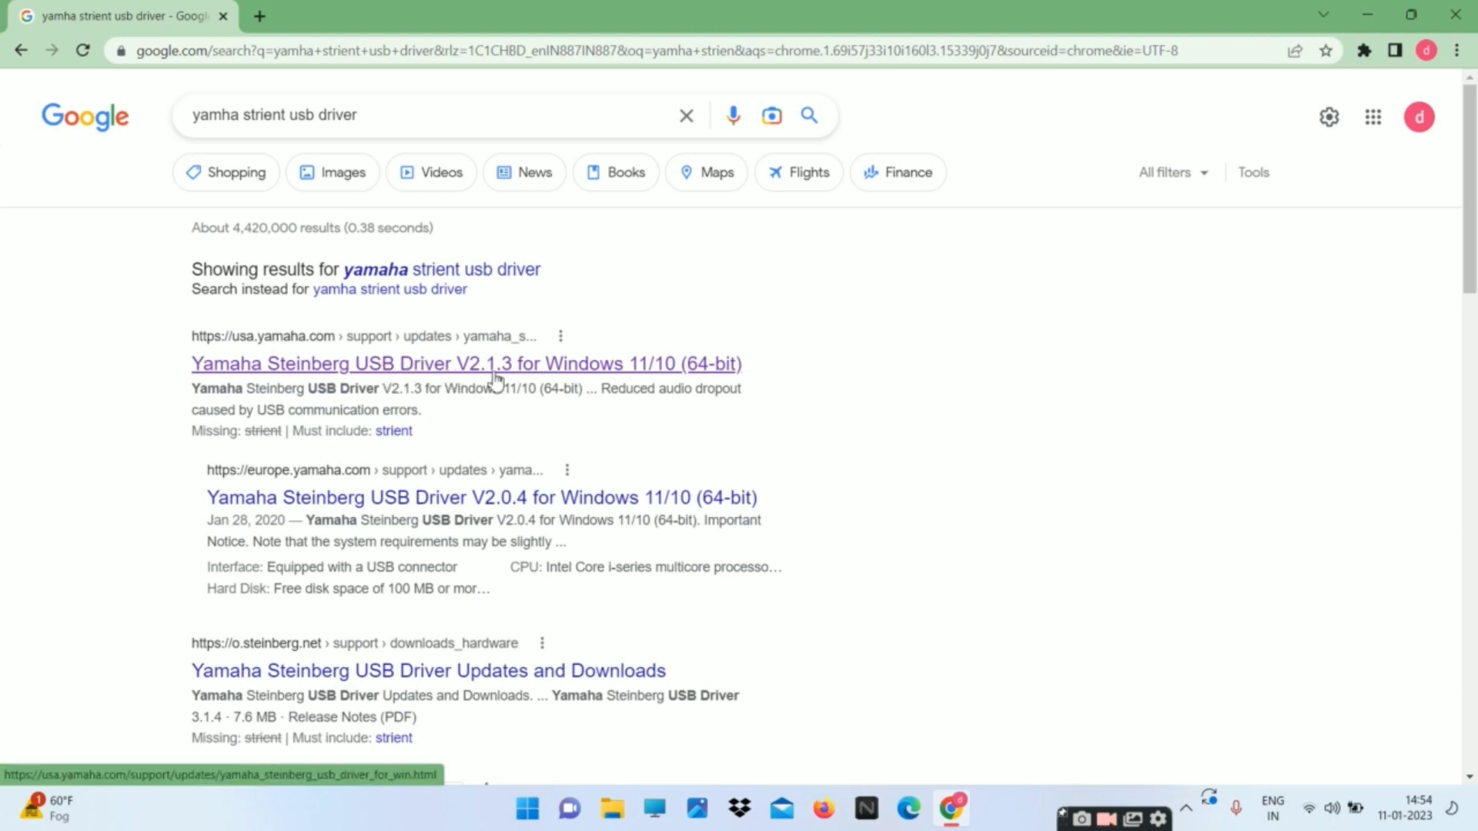
pyautogui.click(537, 375)
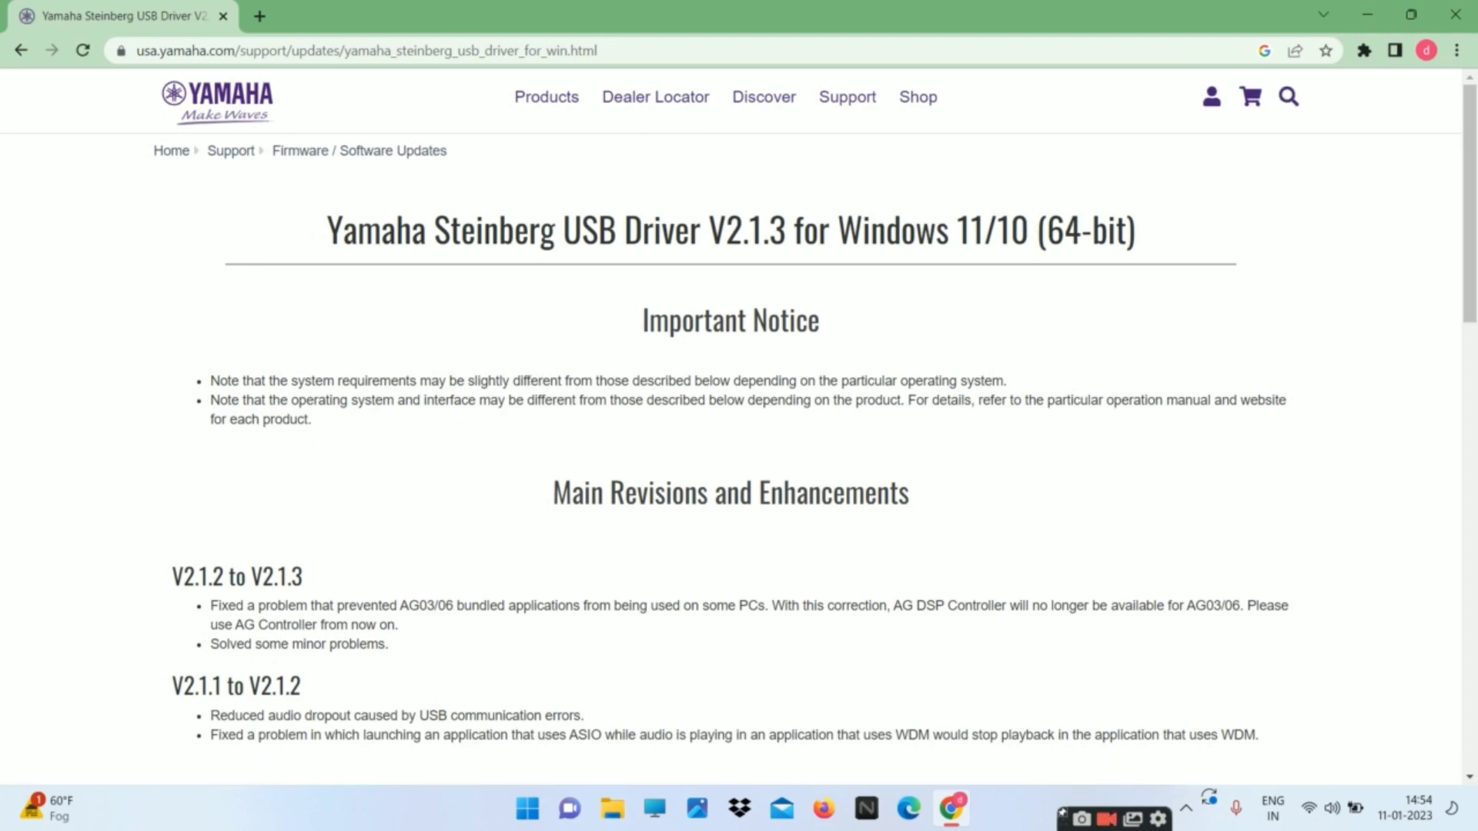
# Accept the driver's license agreement and download YSUSB_V213_Win.zip
pyautogui.scroll(-3, 739, 423)
pyautogui.scroll(3, 739, 423)
pyautogui.scroll(-12, 739, 423)
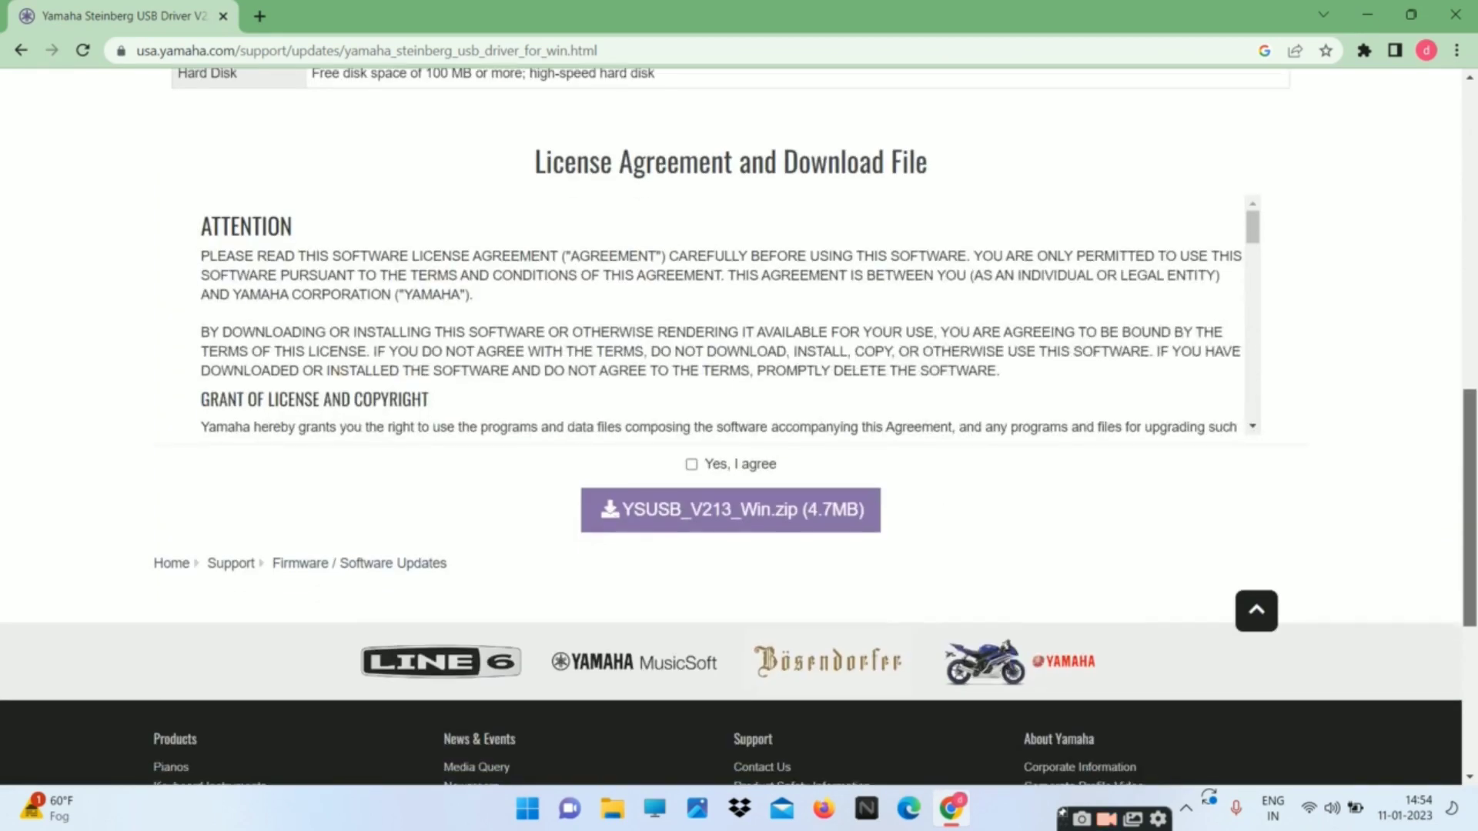
pyautogui.click(691, 466)
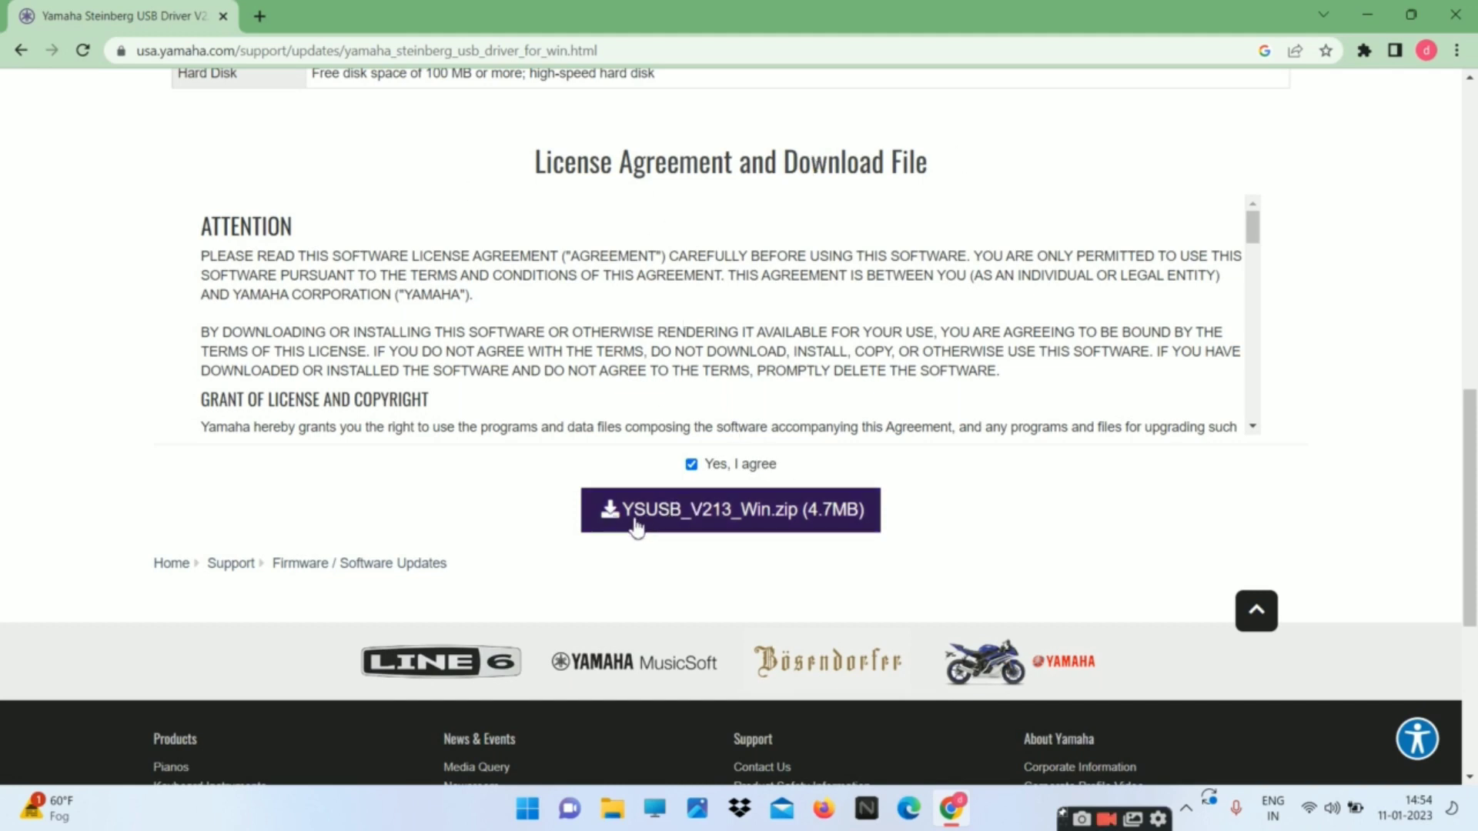
pyautogui.click(740, 525)
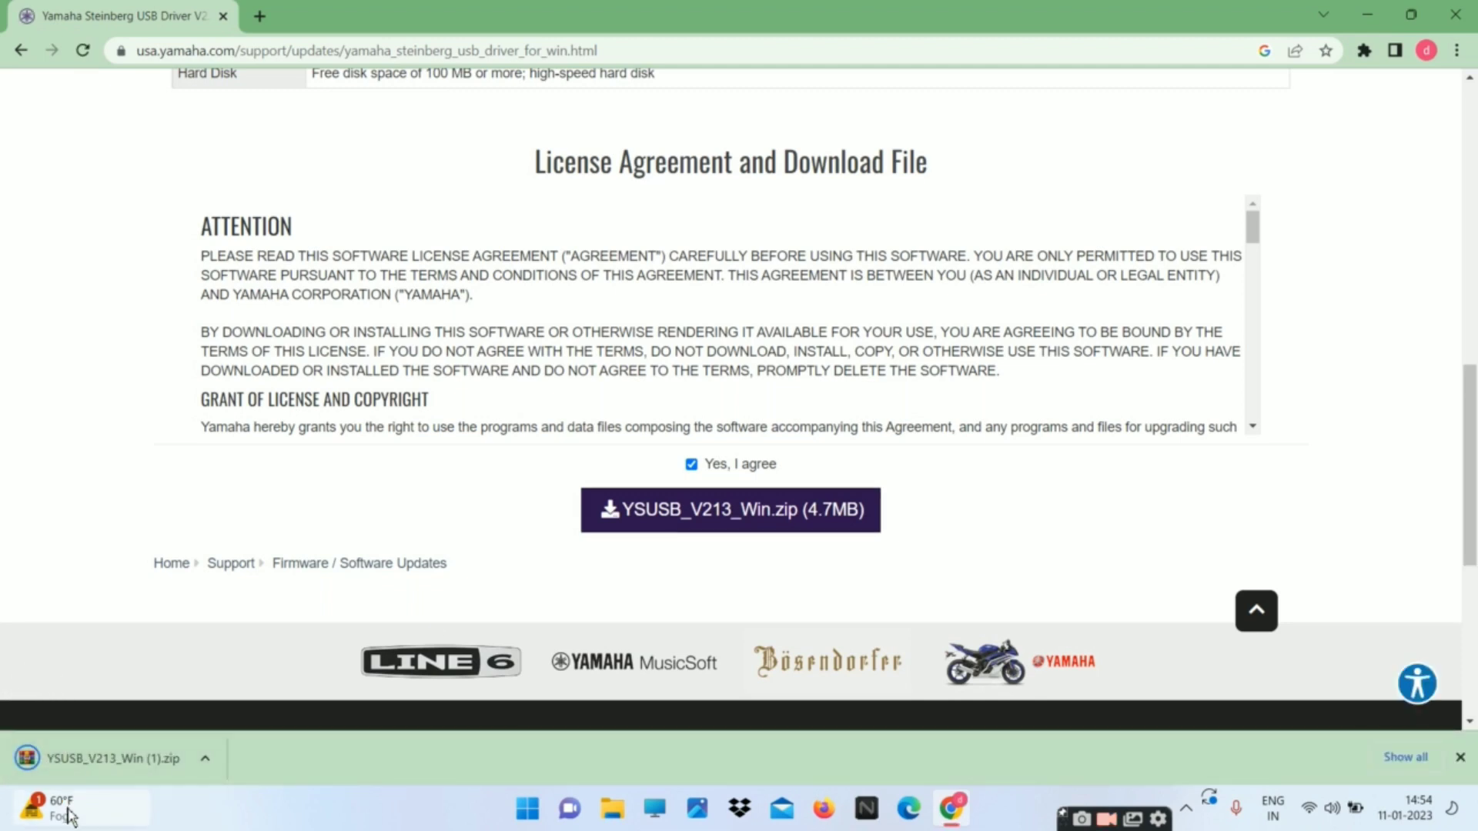
# Show the downloaded archive in its folder and extract it with WinRAR to "YSUSB_V213_Win (1)"
pyautogui.click(208, 760)
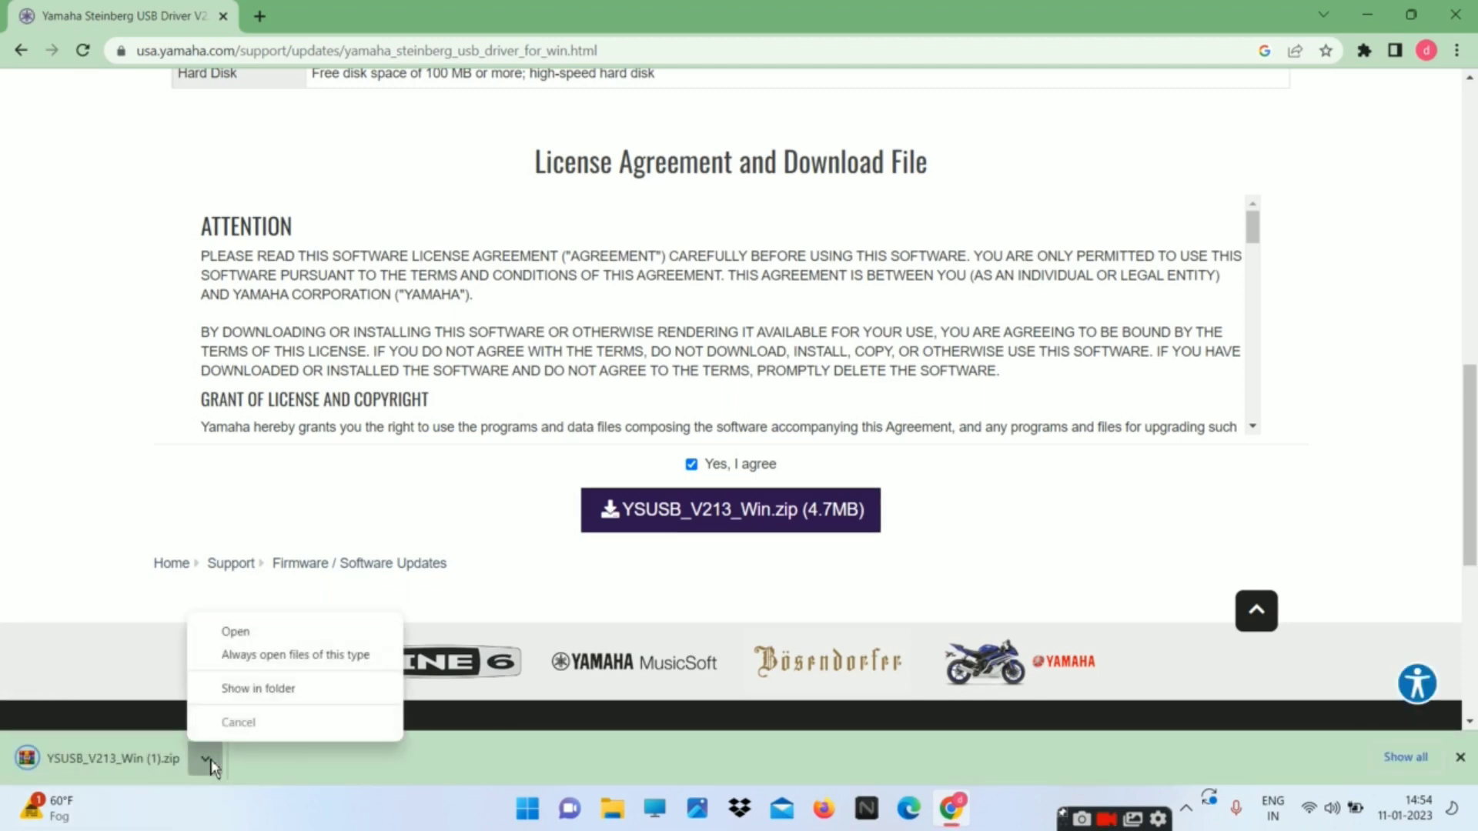
pyautogui.click(234, 690)
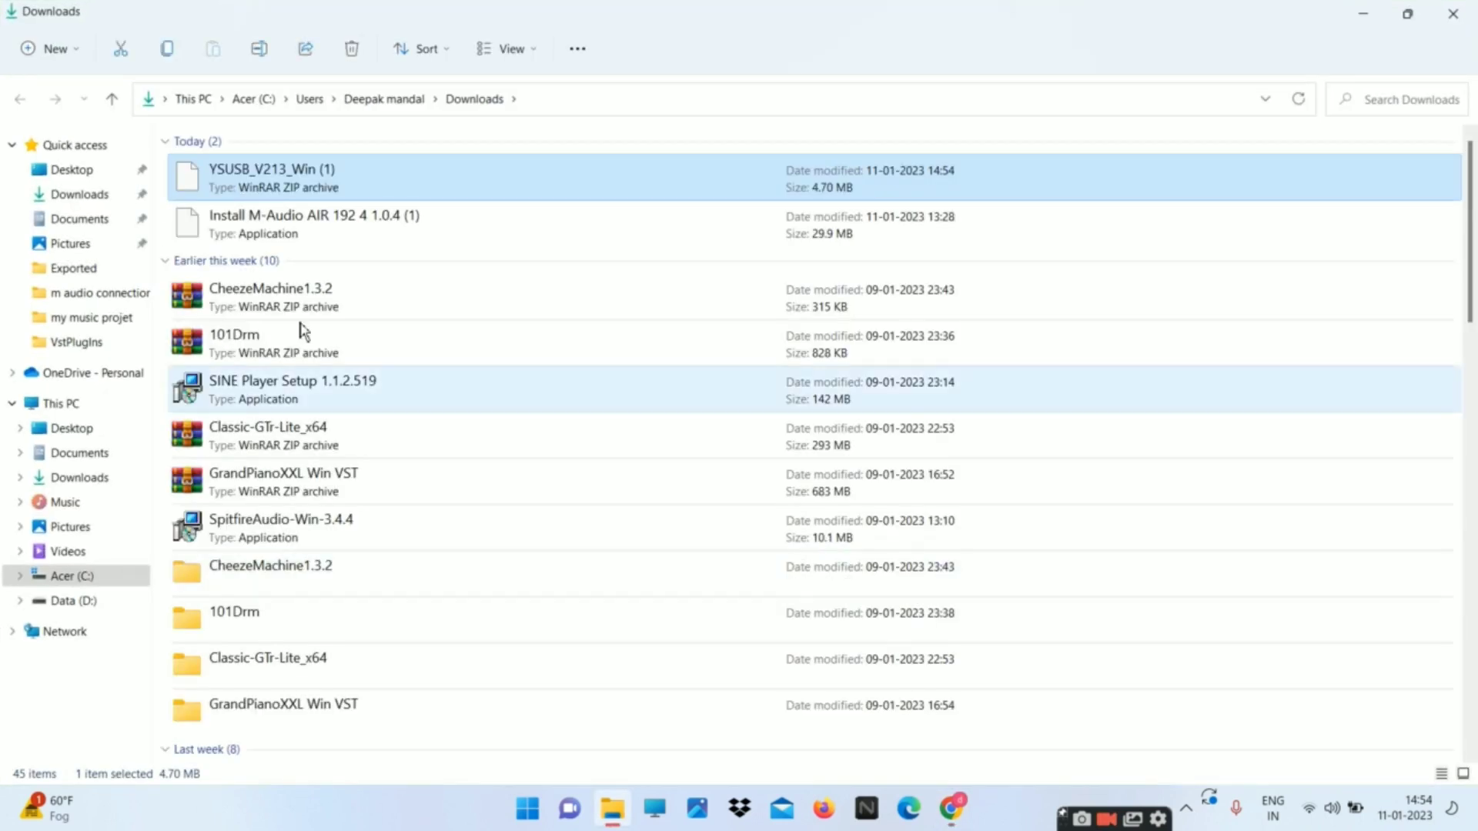
pyautogui.rightClick(227, 176)
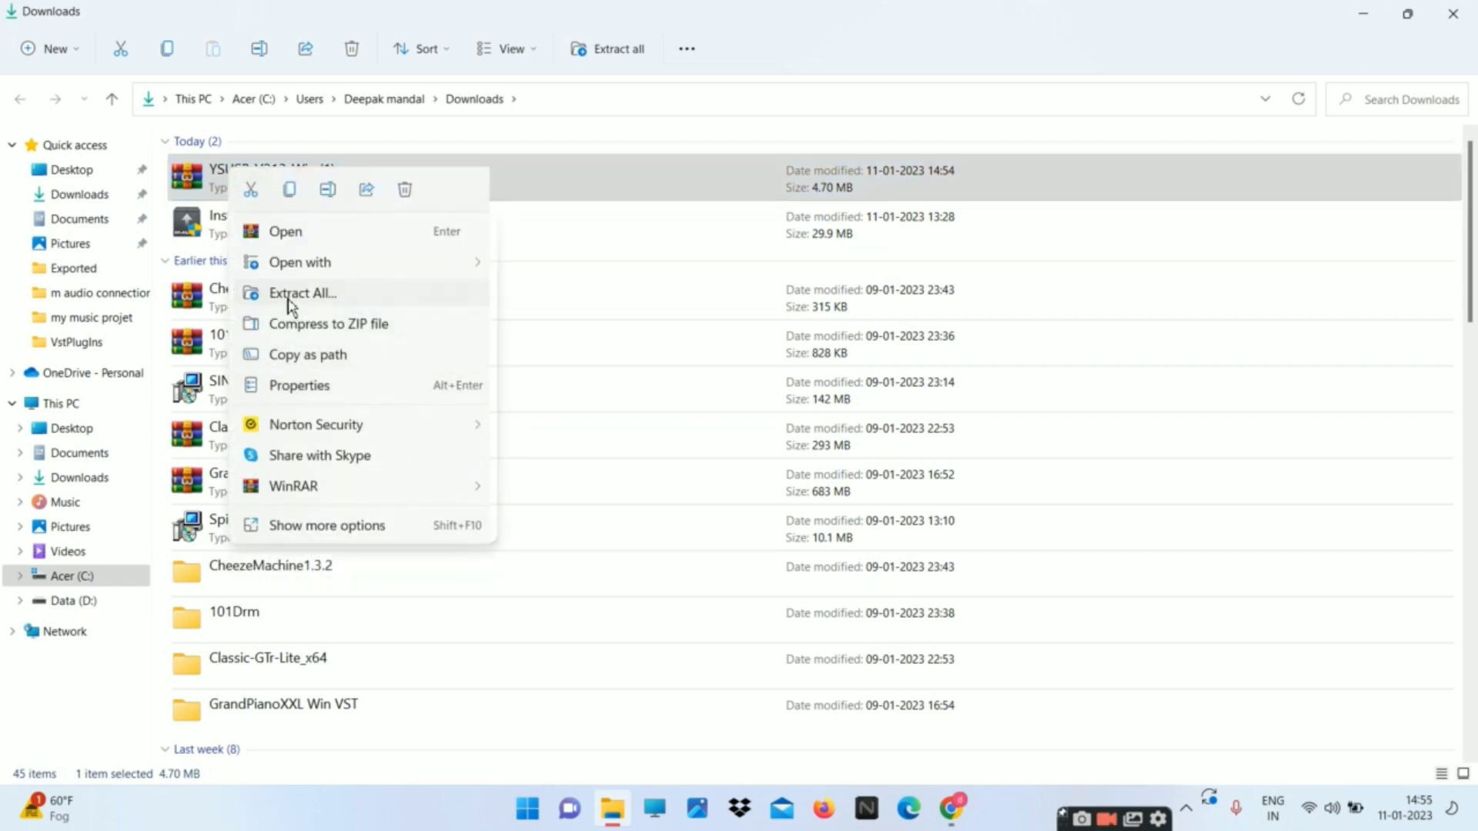
pyautogui.moveTo(400, 492)
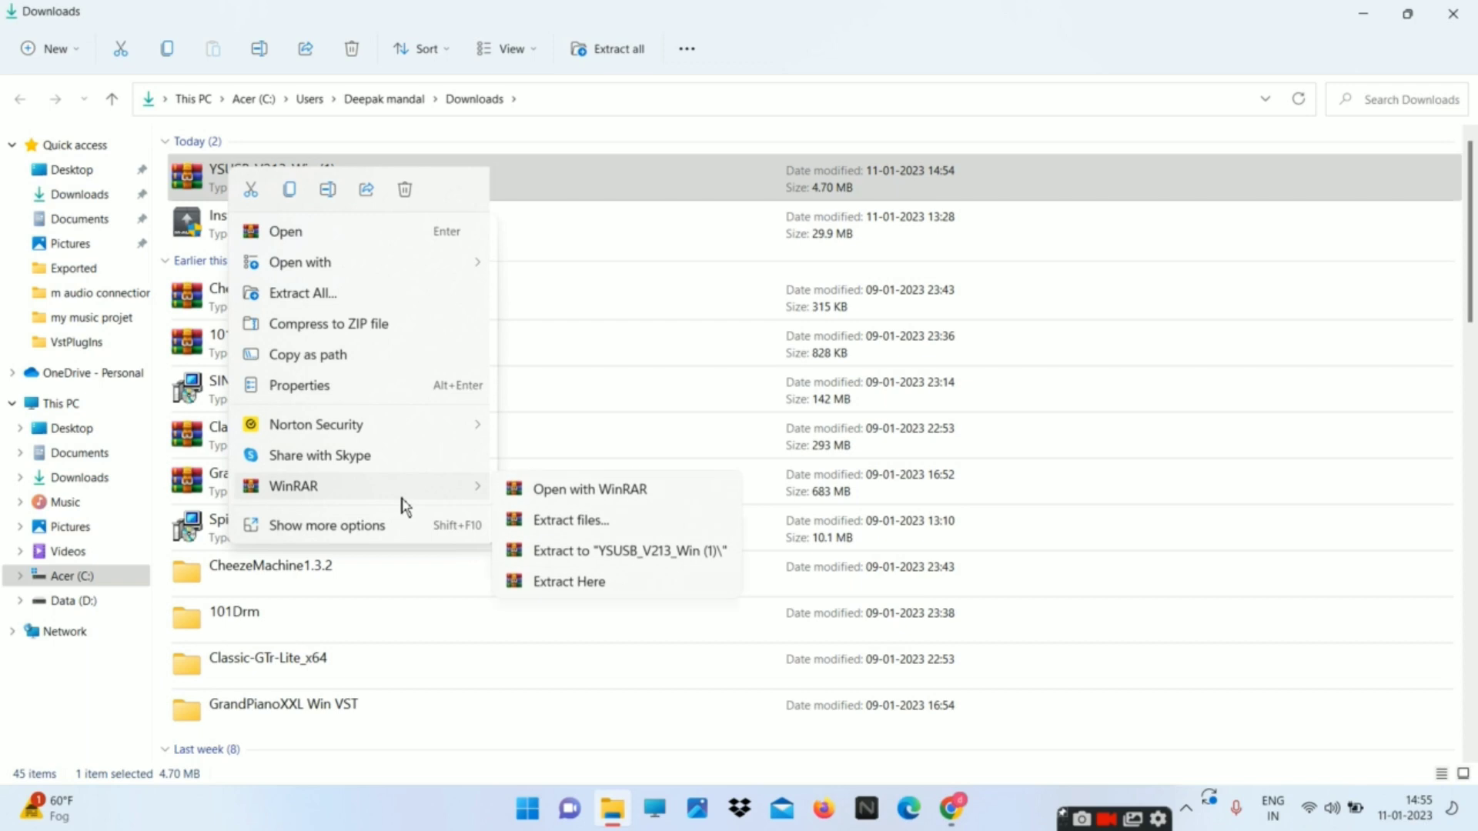
pyautogui.click(593, 560)
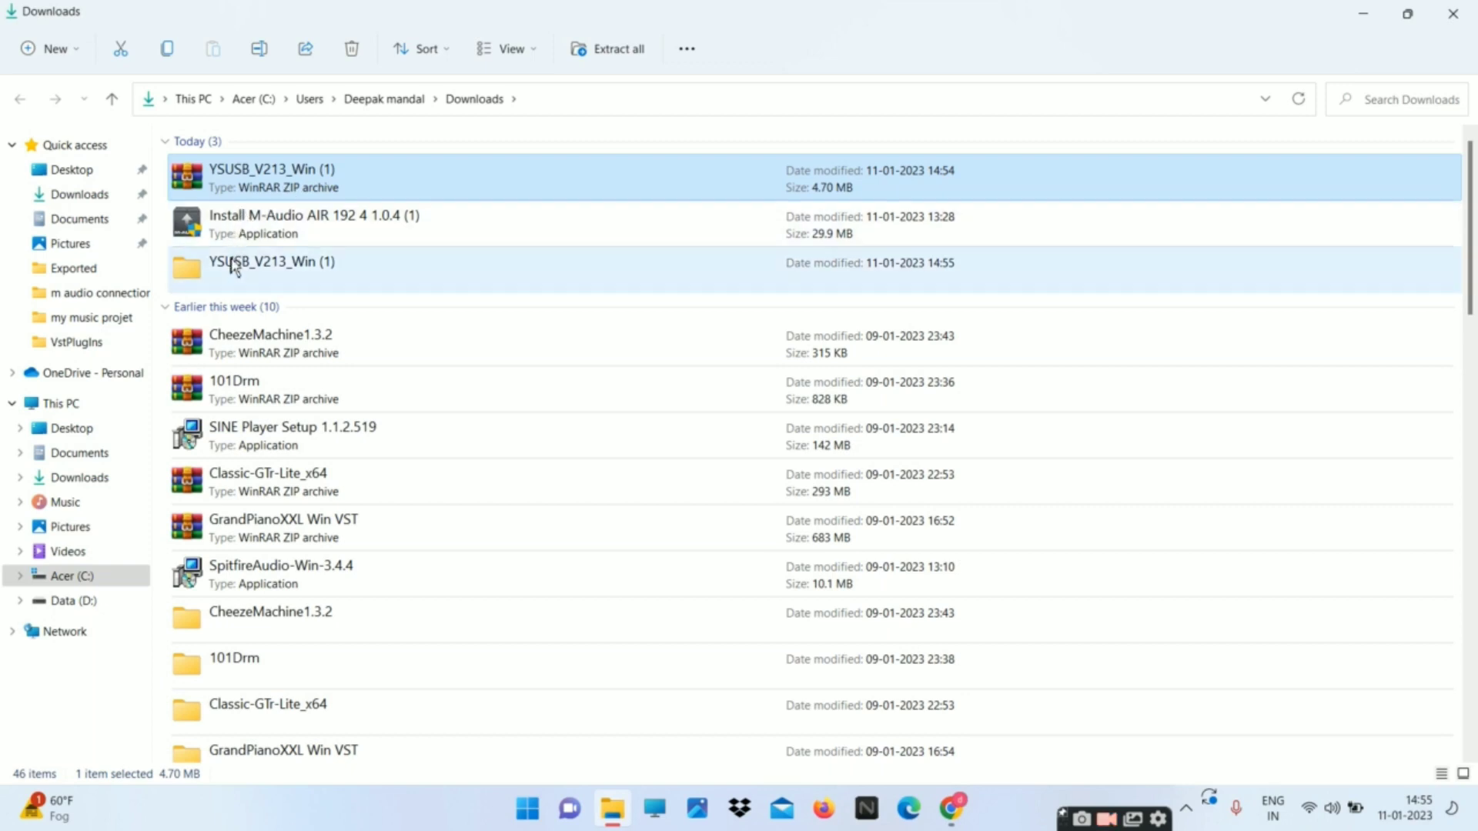
# Run setup from the extracted YSUSB_V213_Win folder, then dismiss the installer and close the folder and browser windows
pyautogui.doubleClick(281, 266)
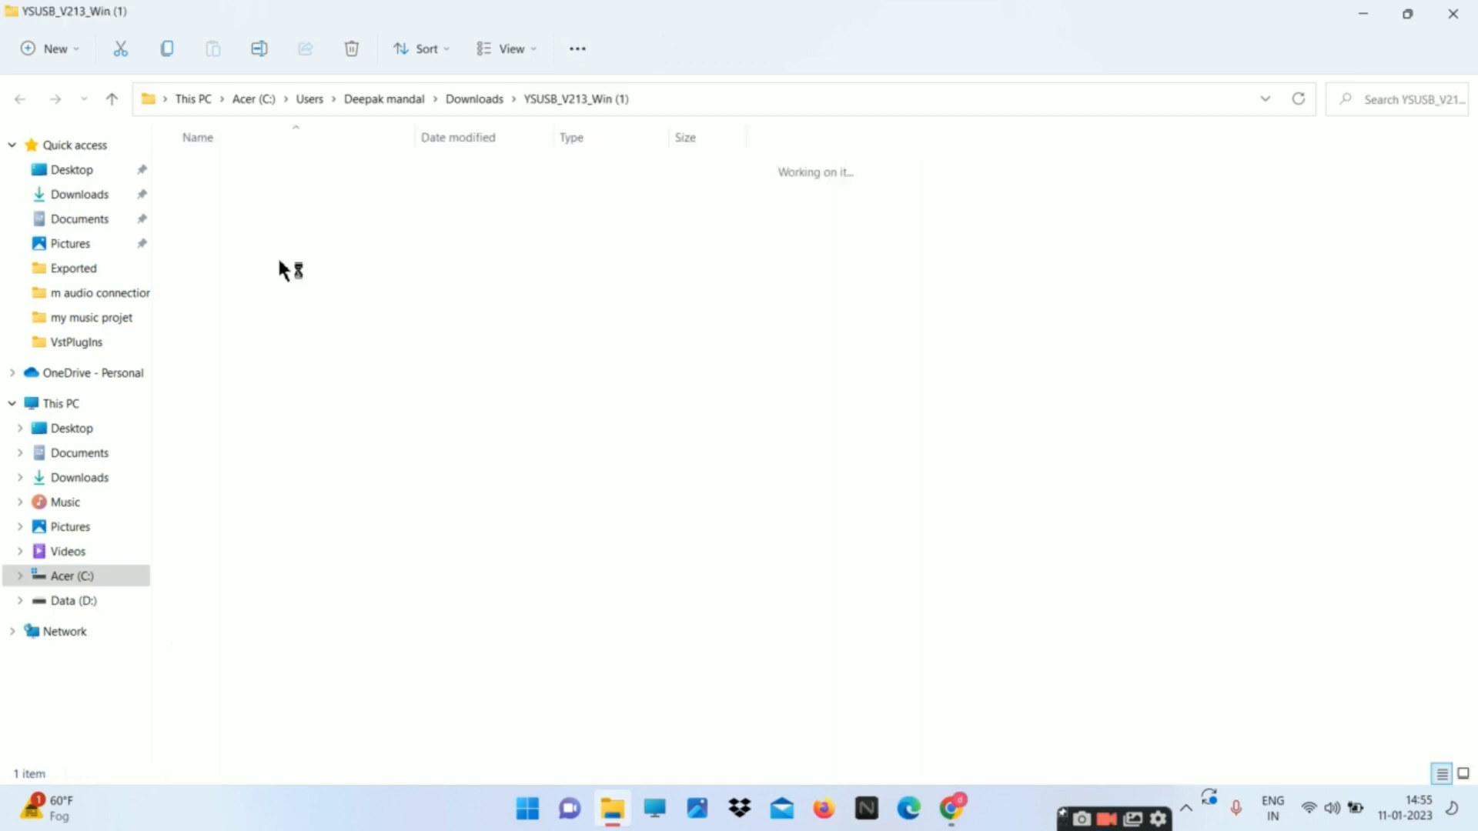
pyautogui.doubleClick(244, 176)
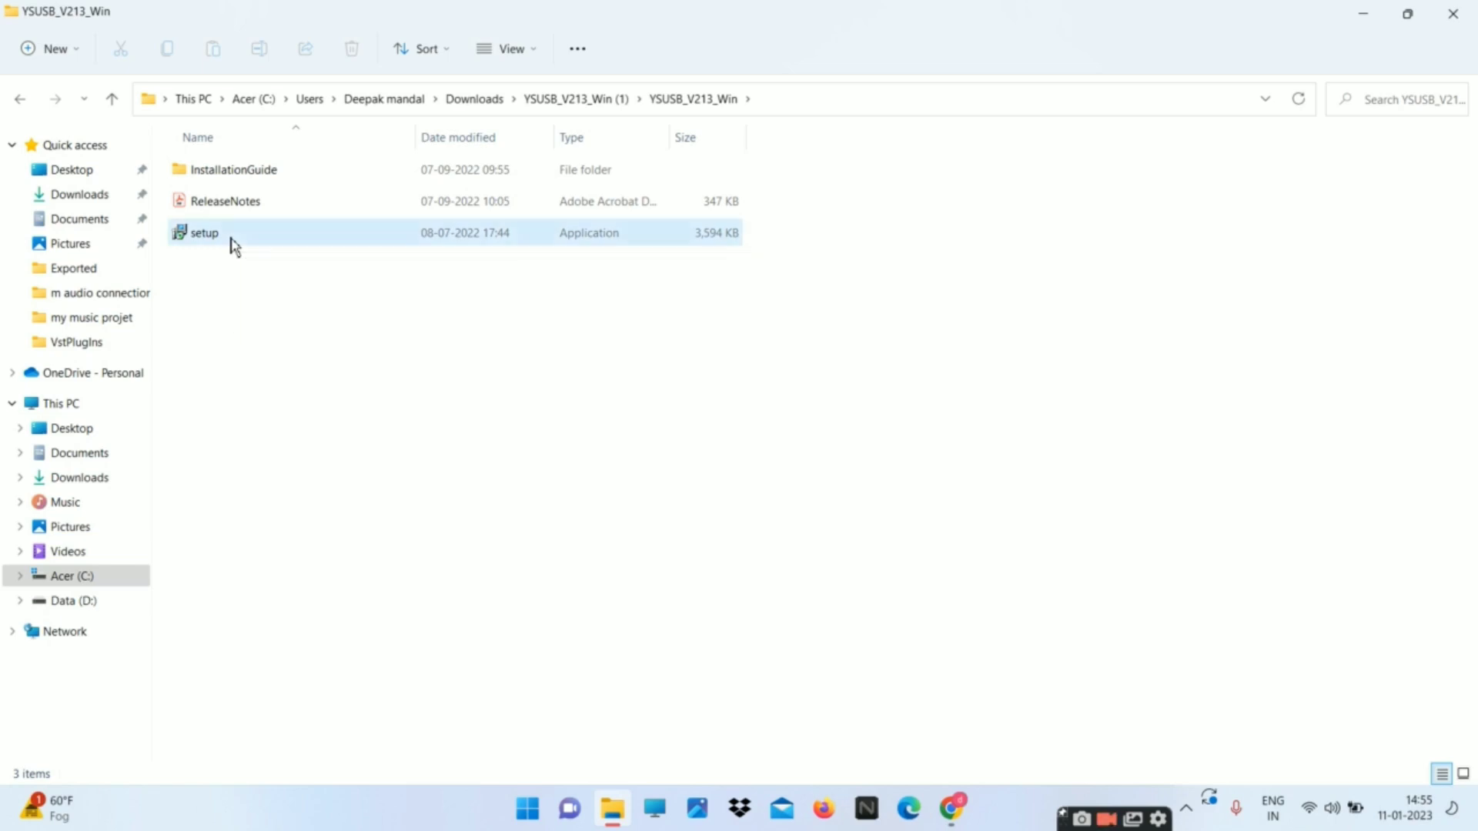
pyautogui.doubleClick(232, 242)
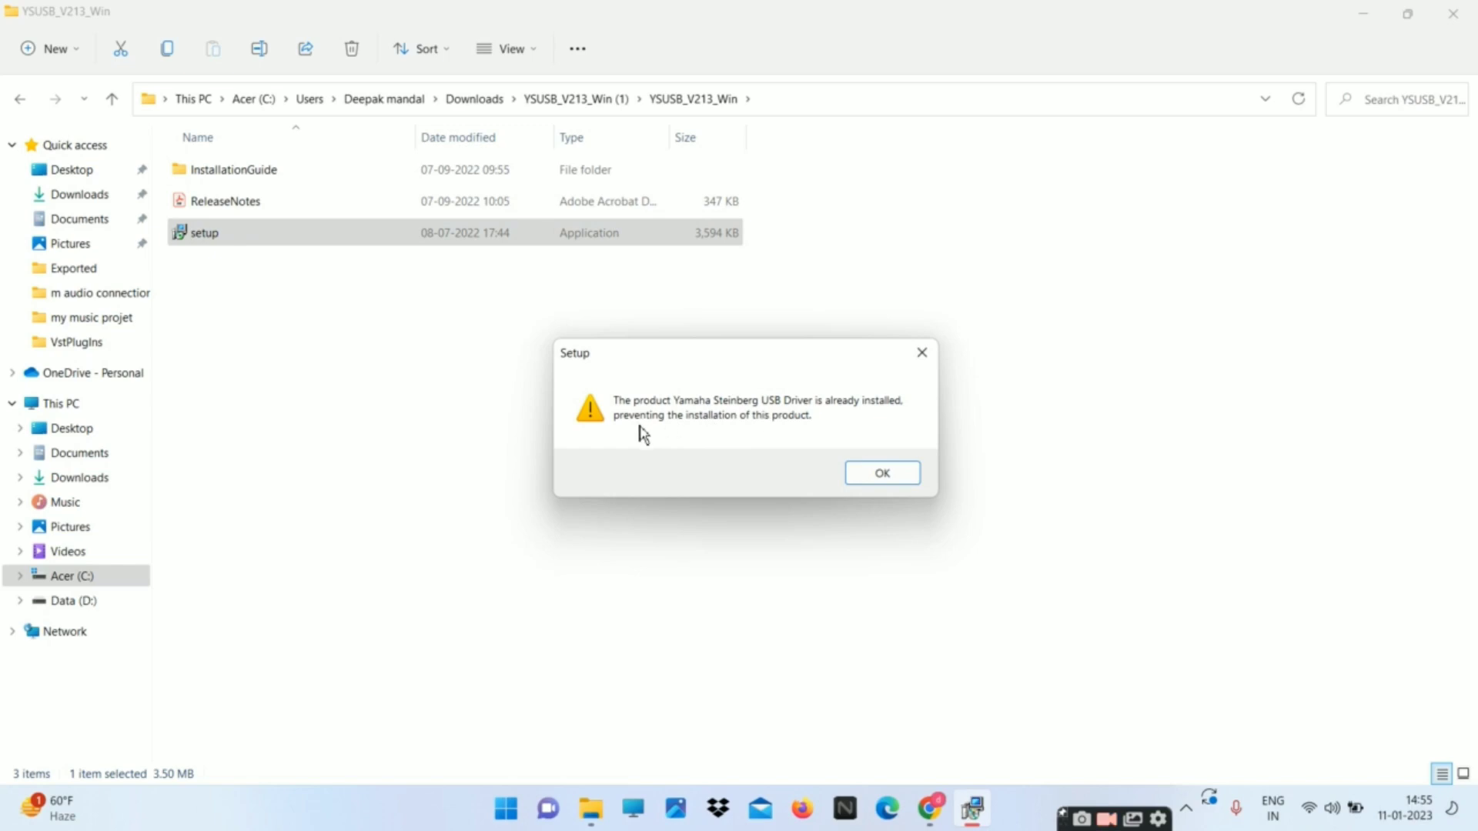
pyautogui.click(883, 474)
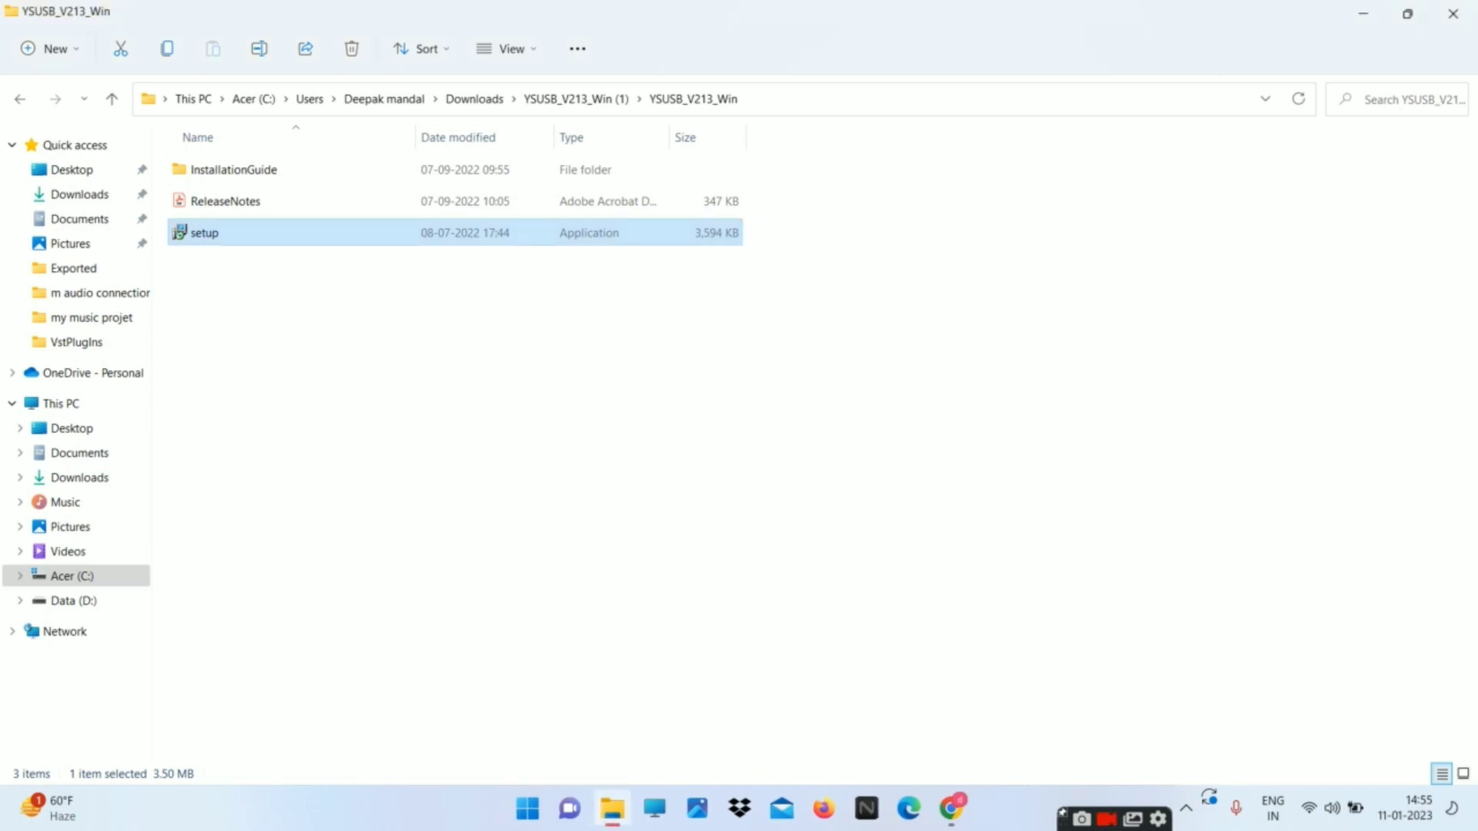
pyautogui.click(1453, 13)
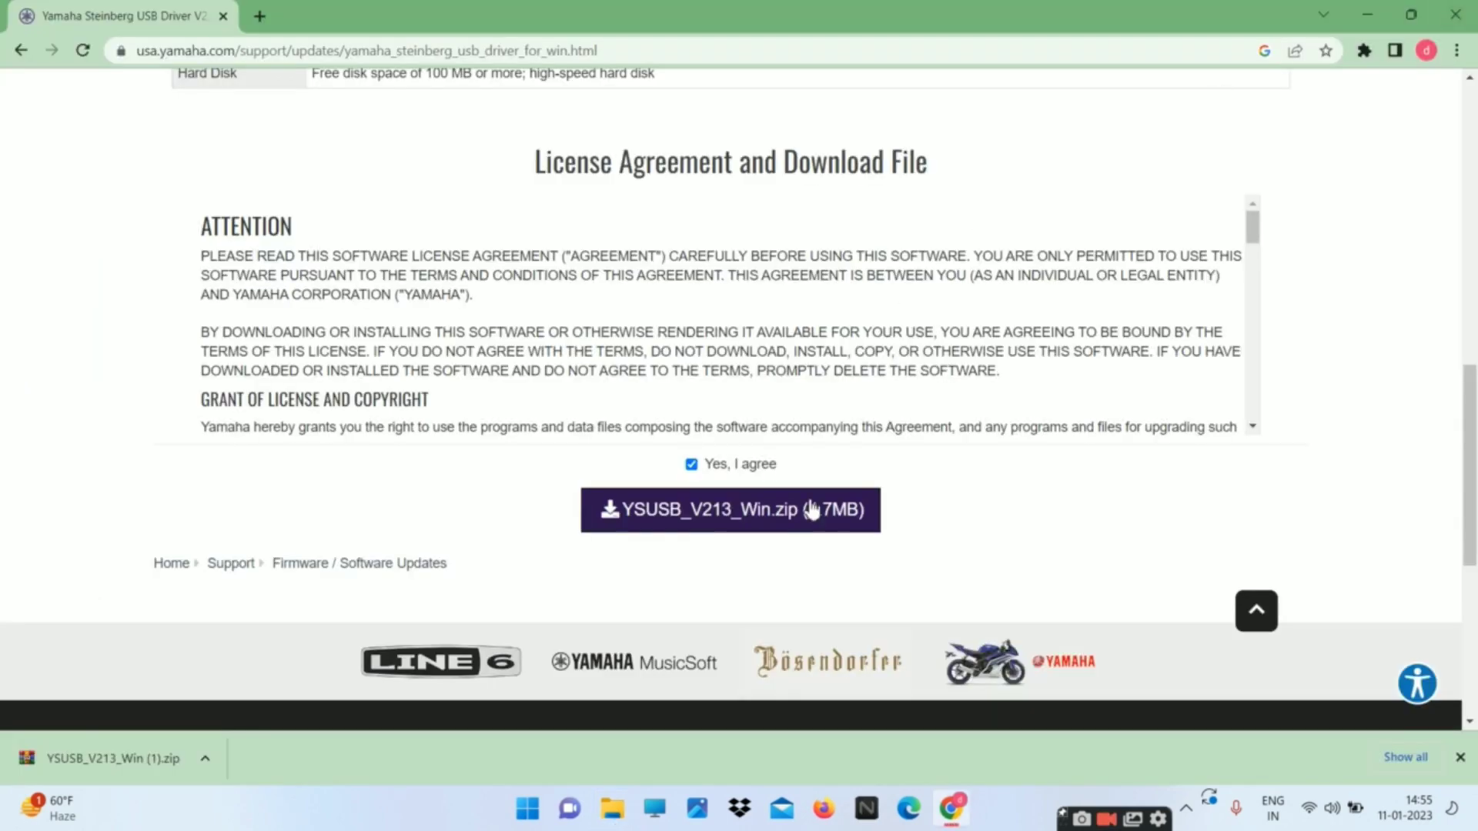
pyautogui.click(1455, 14)
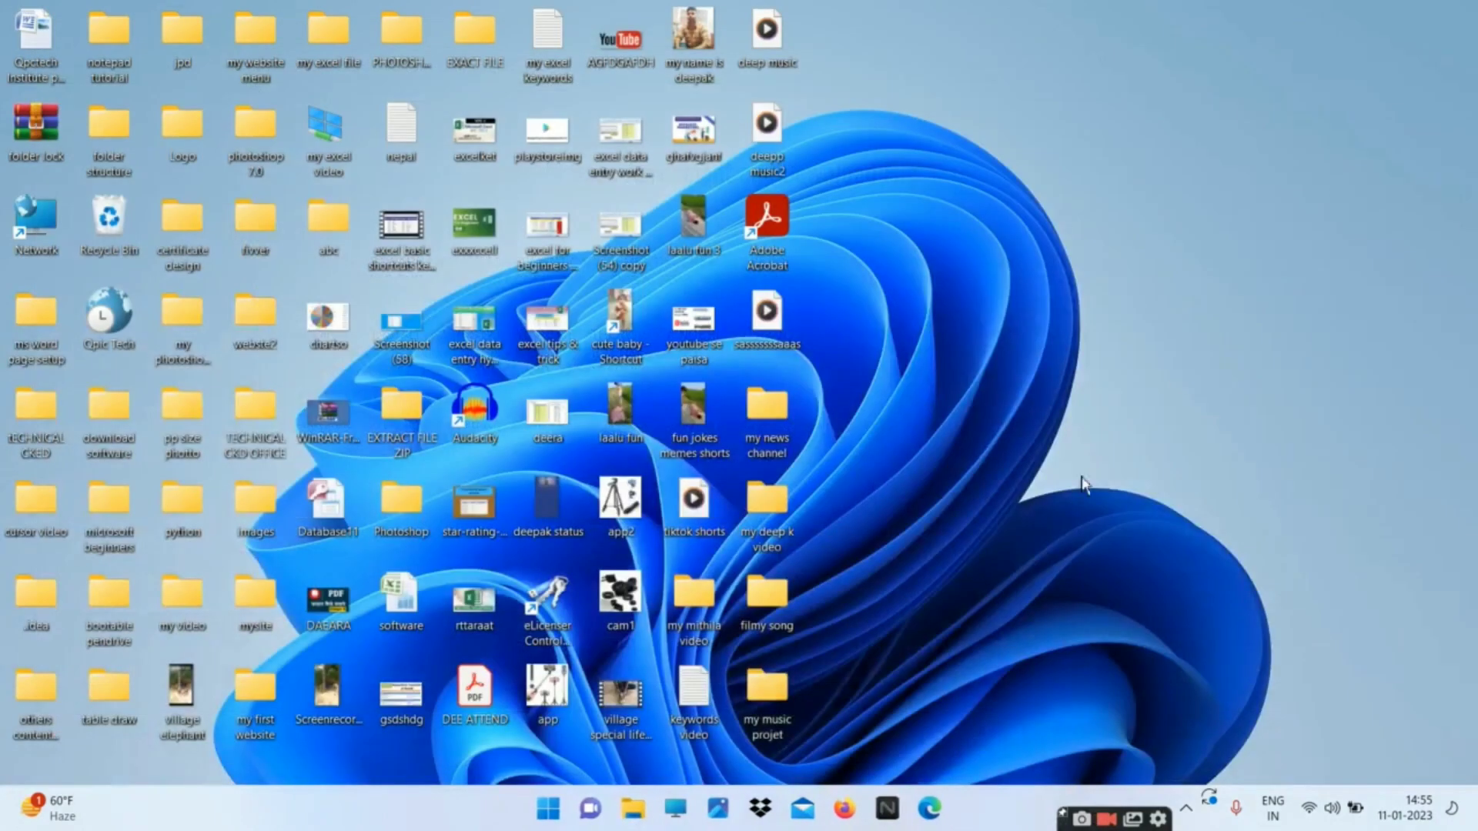
# Search the installed apps for Audacity
pyautogui.click(548, 809)
pyautogui.write('audac')
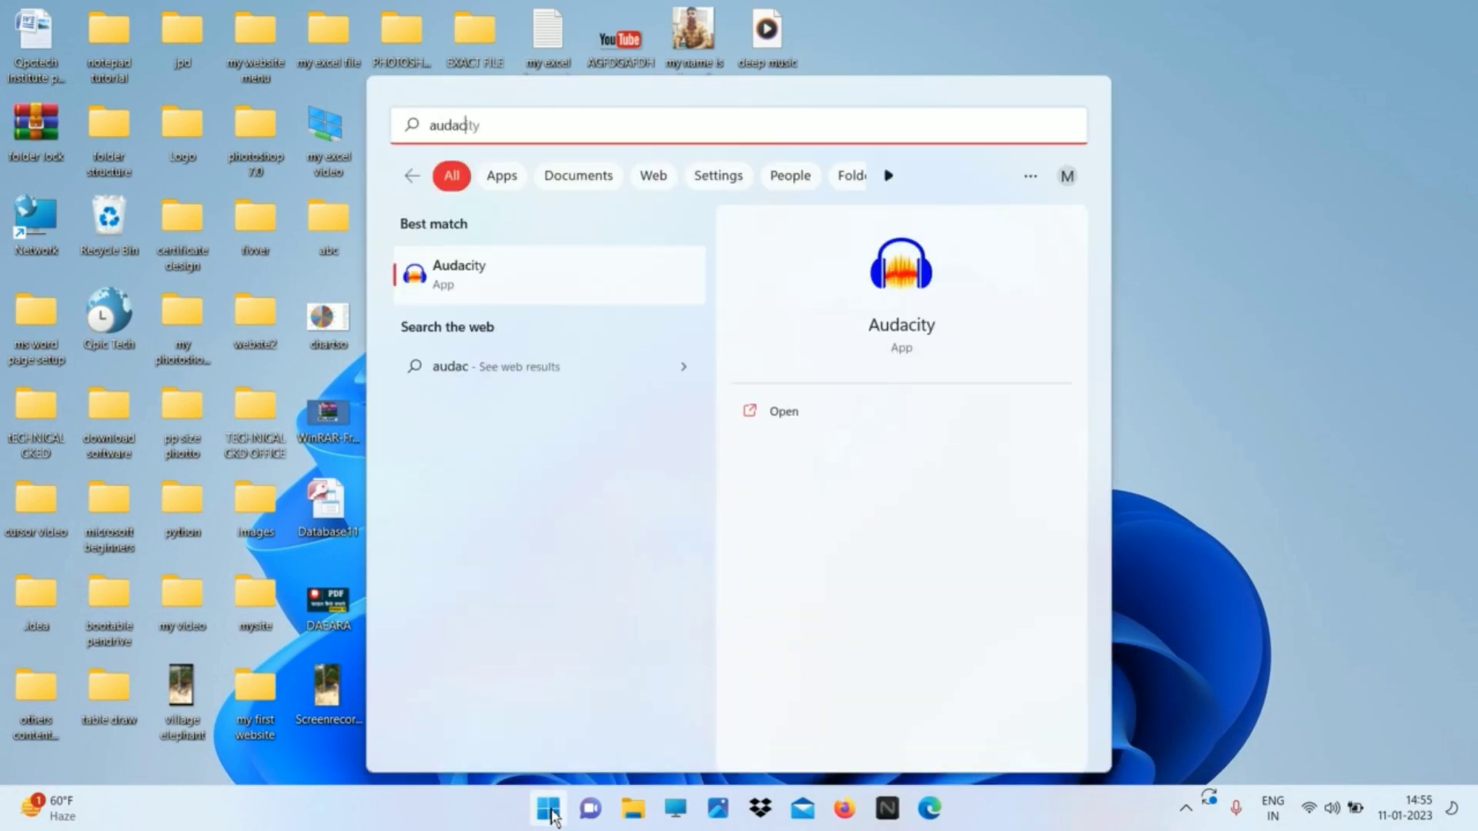
pyautogui.press('Return')
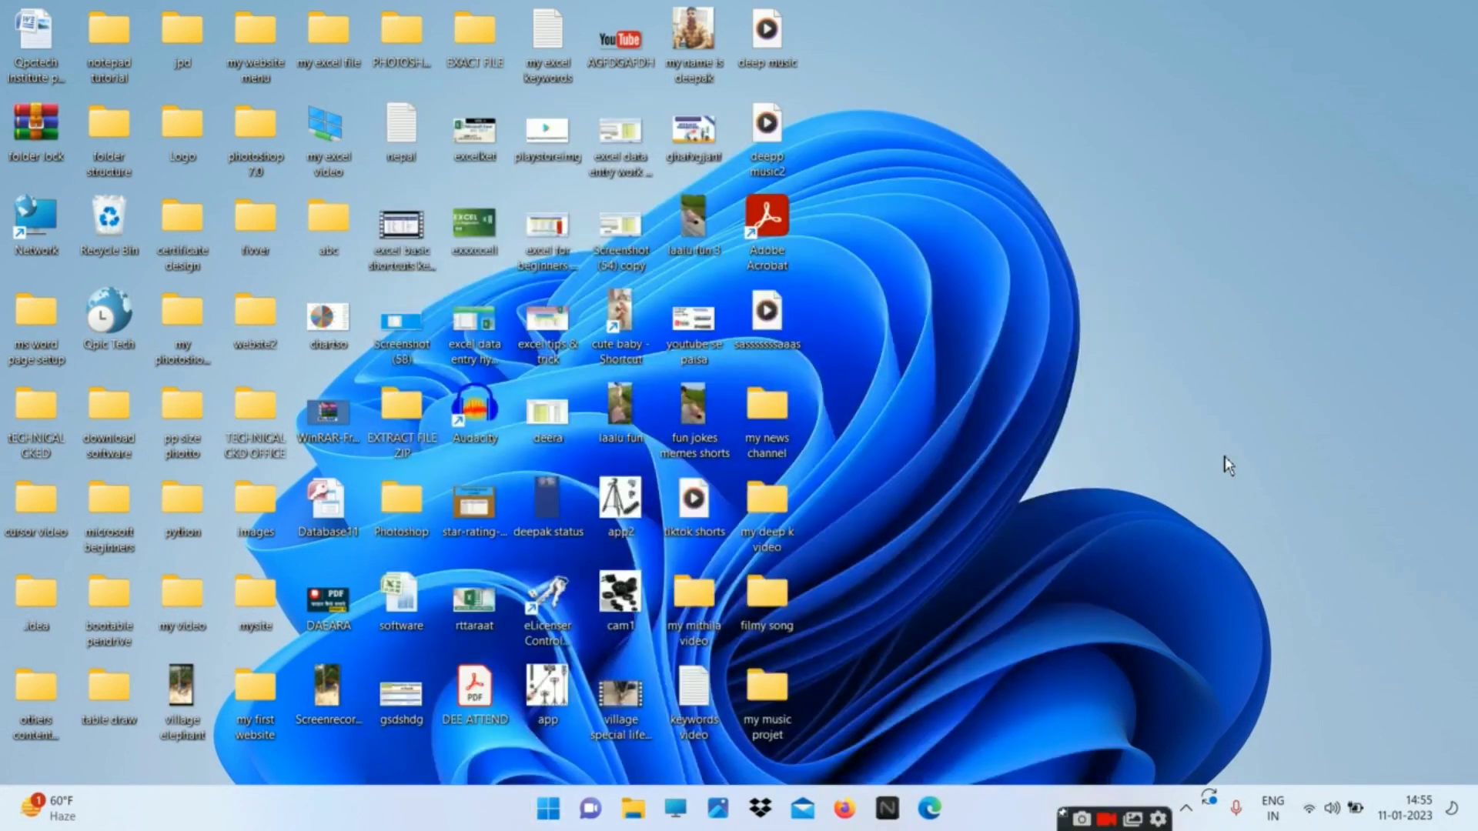
# Open the Sound settings under Hardware and Sound in Control Panel
pyautogui.click(560, 815)
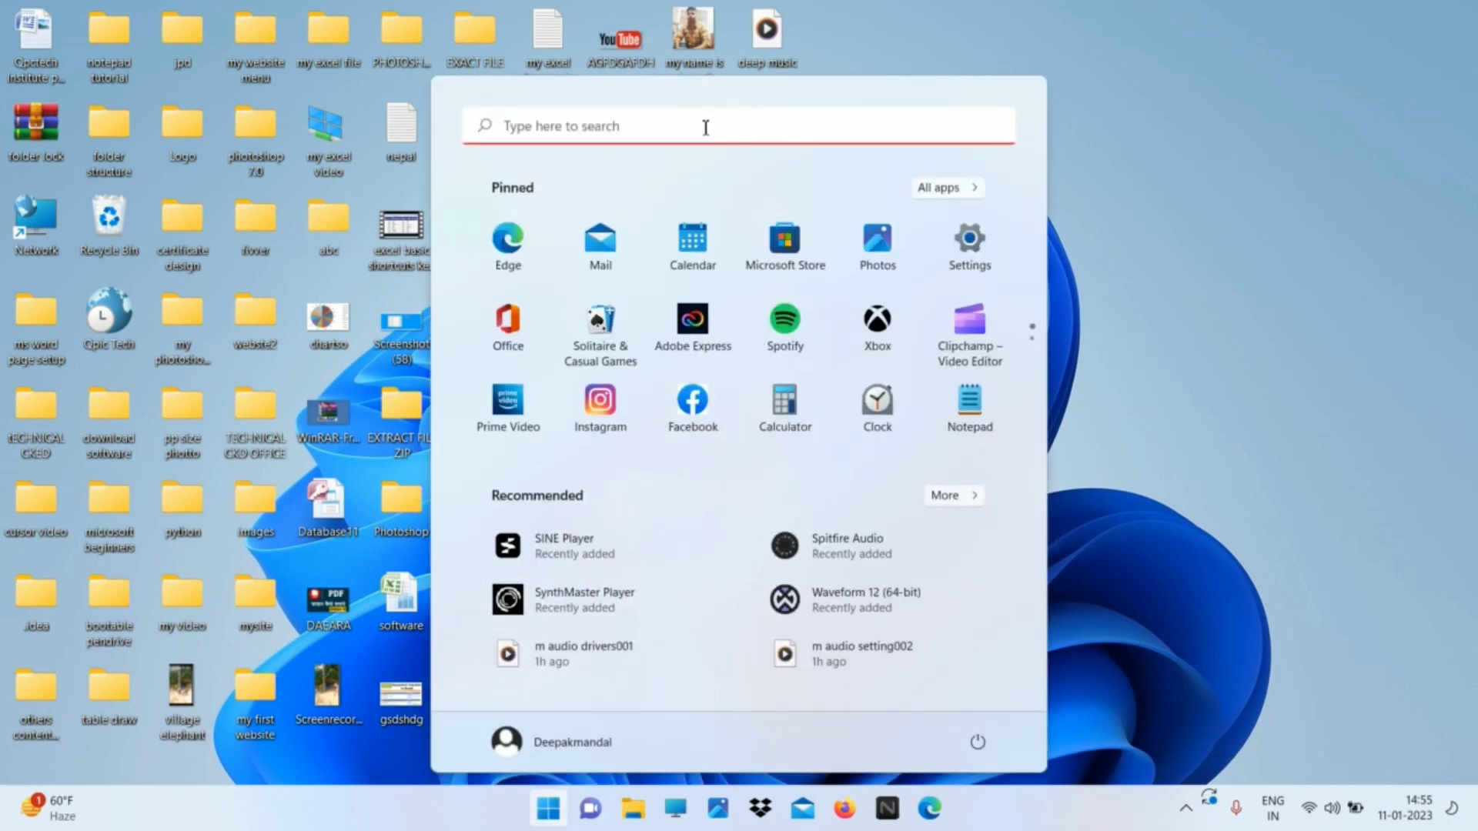
pyautogui.click(706, 127)
pyautogui.write('contr')
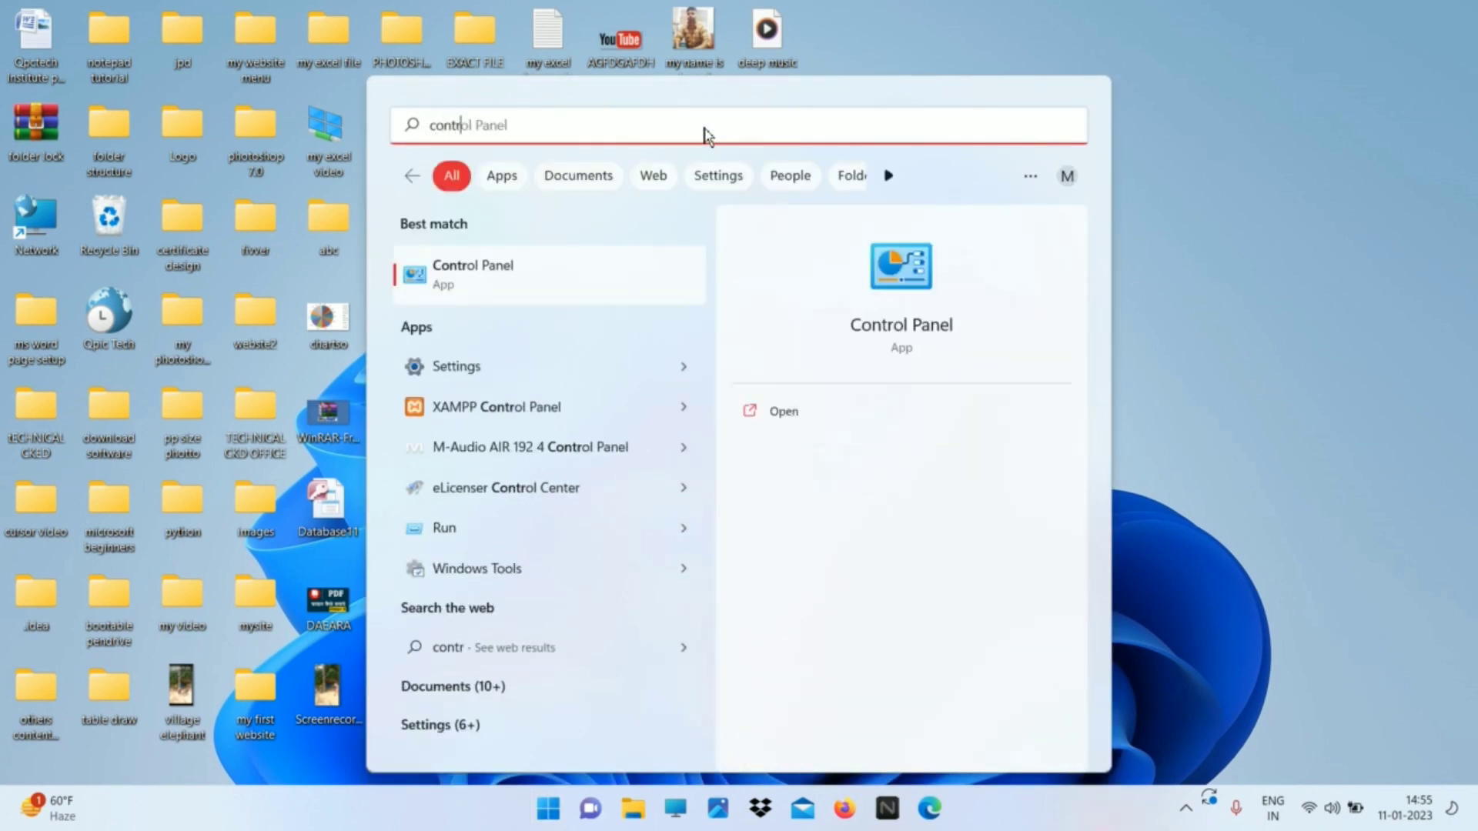
pyautogui.press('Return')
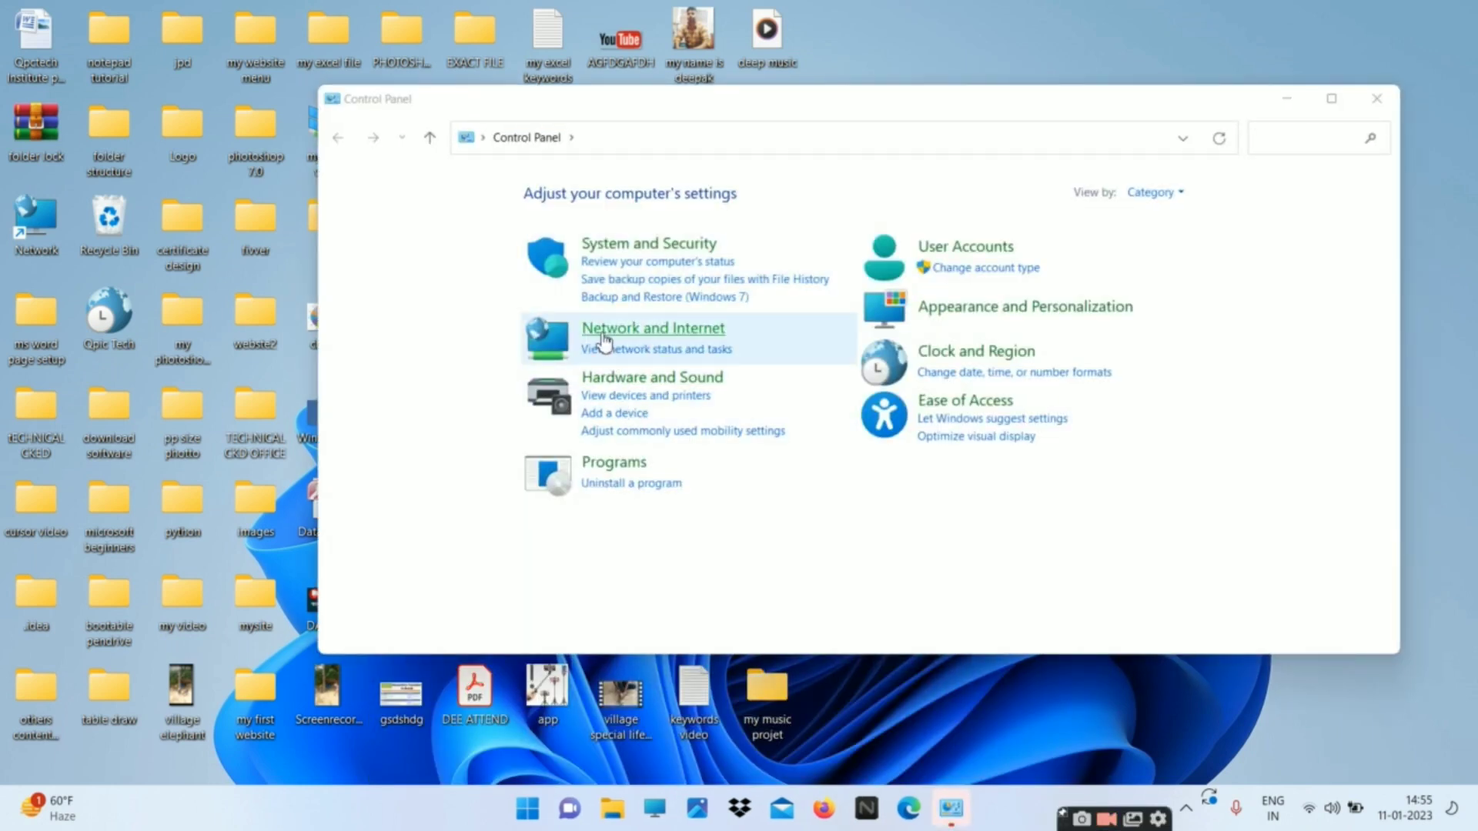
pyautogui.click(665, 387)
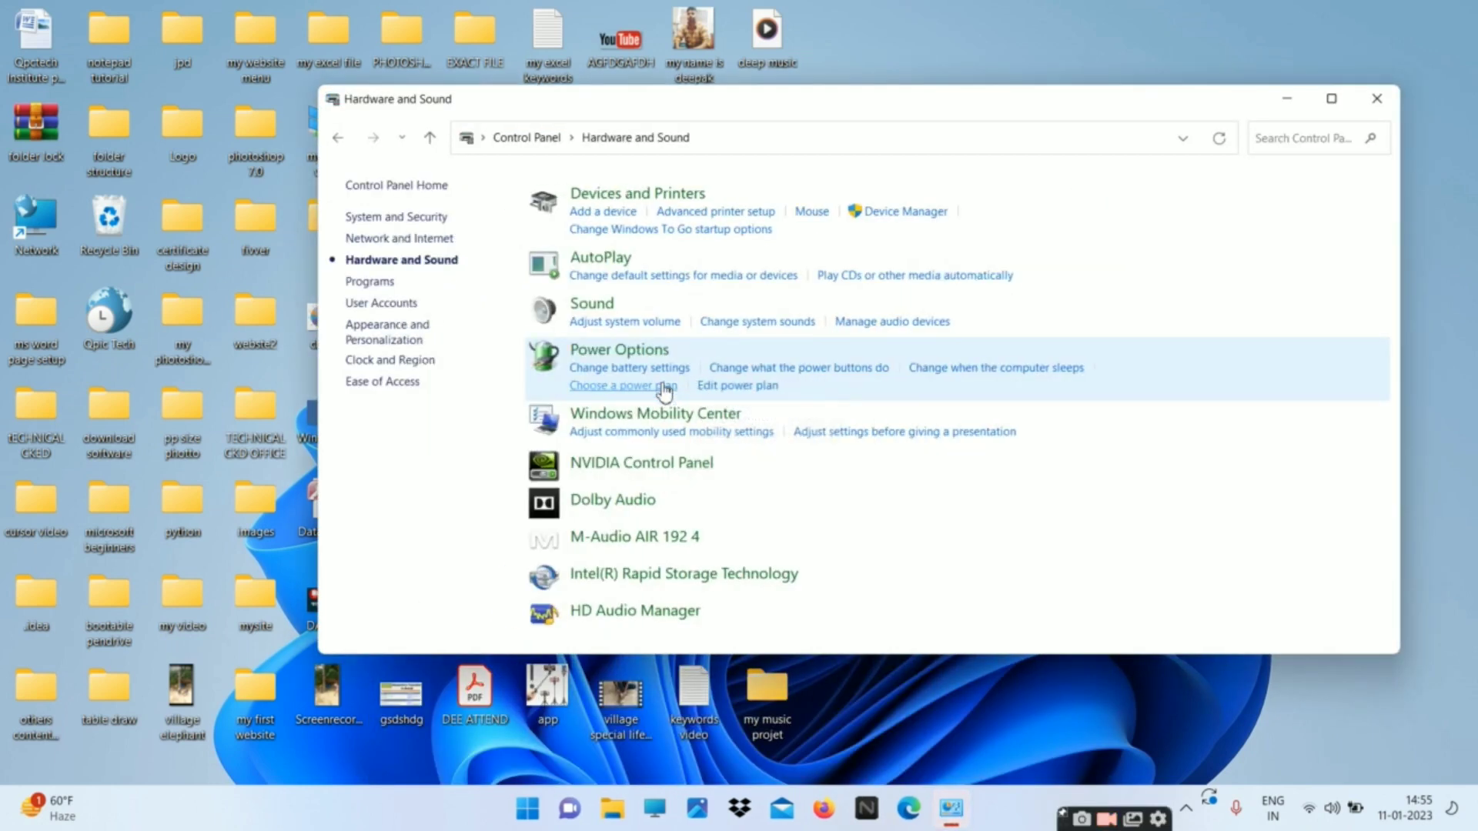
pyautogui.click(591, 306)
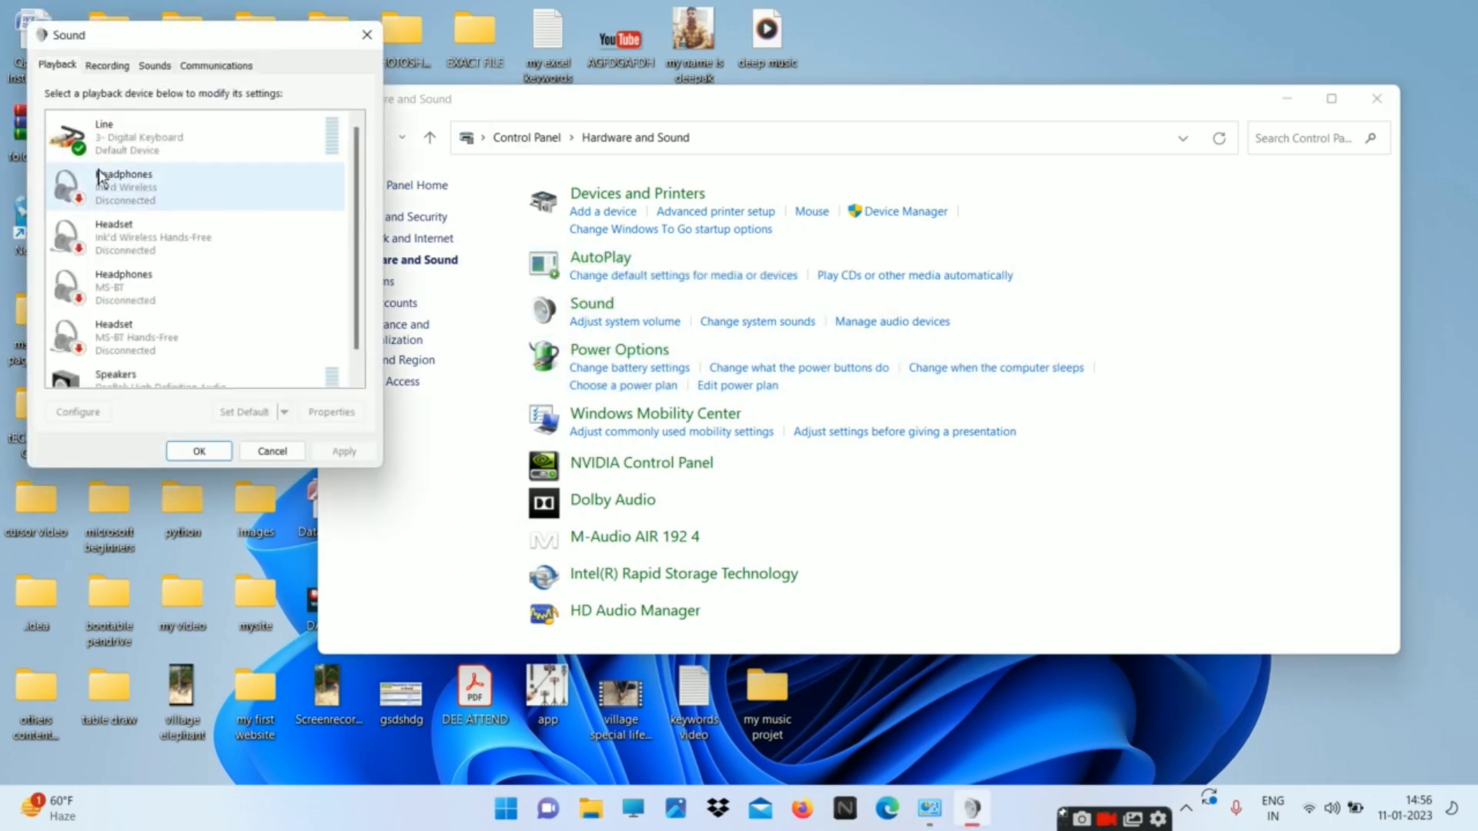
# Review the playback and recording devices and the system sounds, then accept the Sound settings and close Control Panel
pyautogui.moveTo(355, 166)
pyautogui.mouseDown()
pyautogui.moveTo(344, 241)
pyautogui.moveTo(368, 153)
pyautogui.mouseUp()
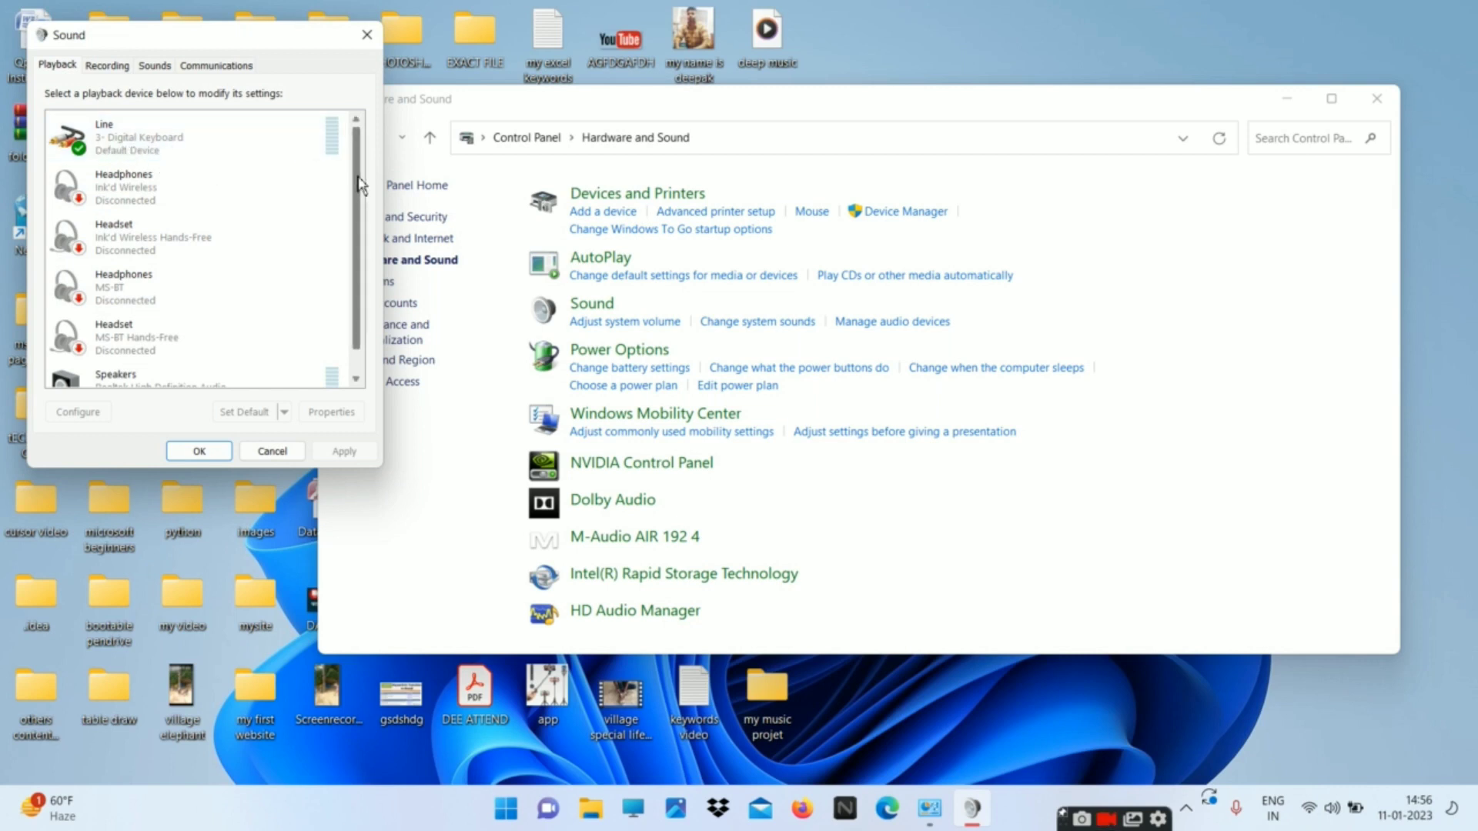
pyautogui.moveTo(359, 185); pyautogui.dragTo(374, 157)
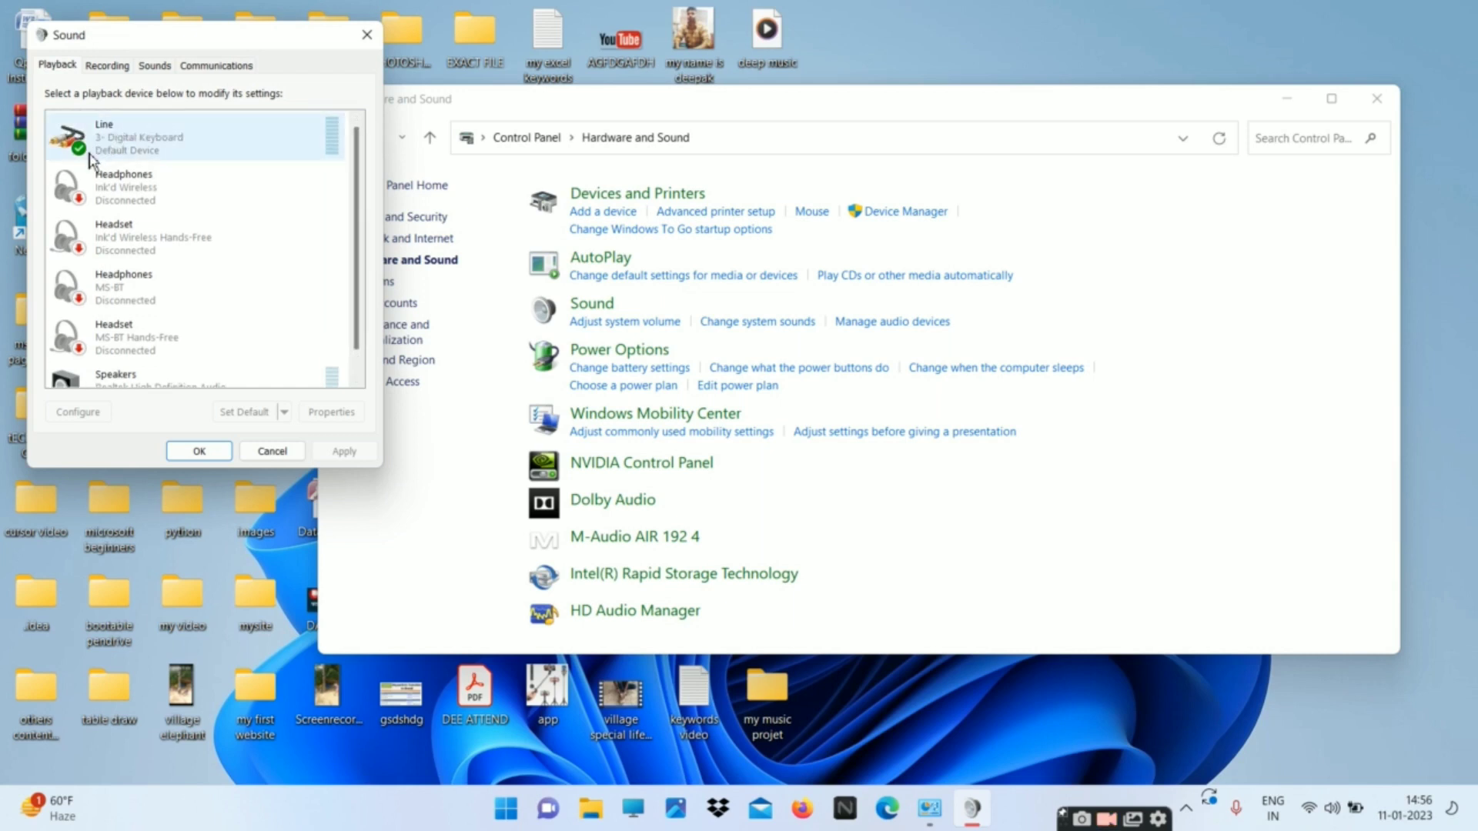
pyautogui.click(107, 68)
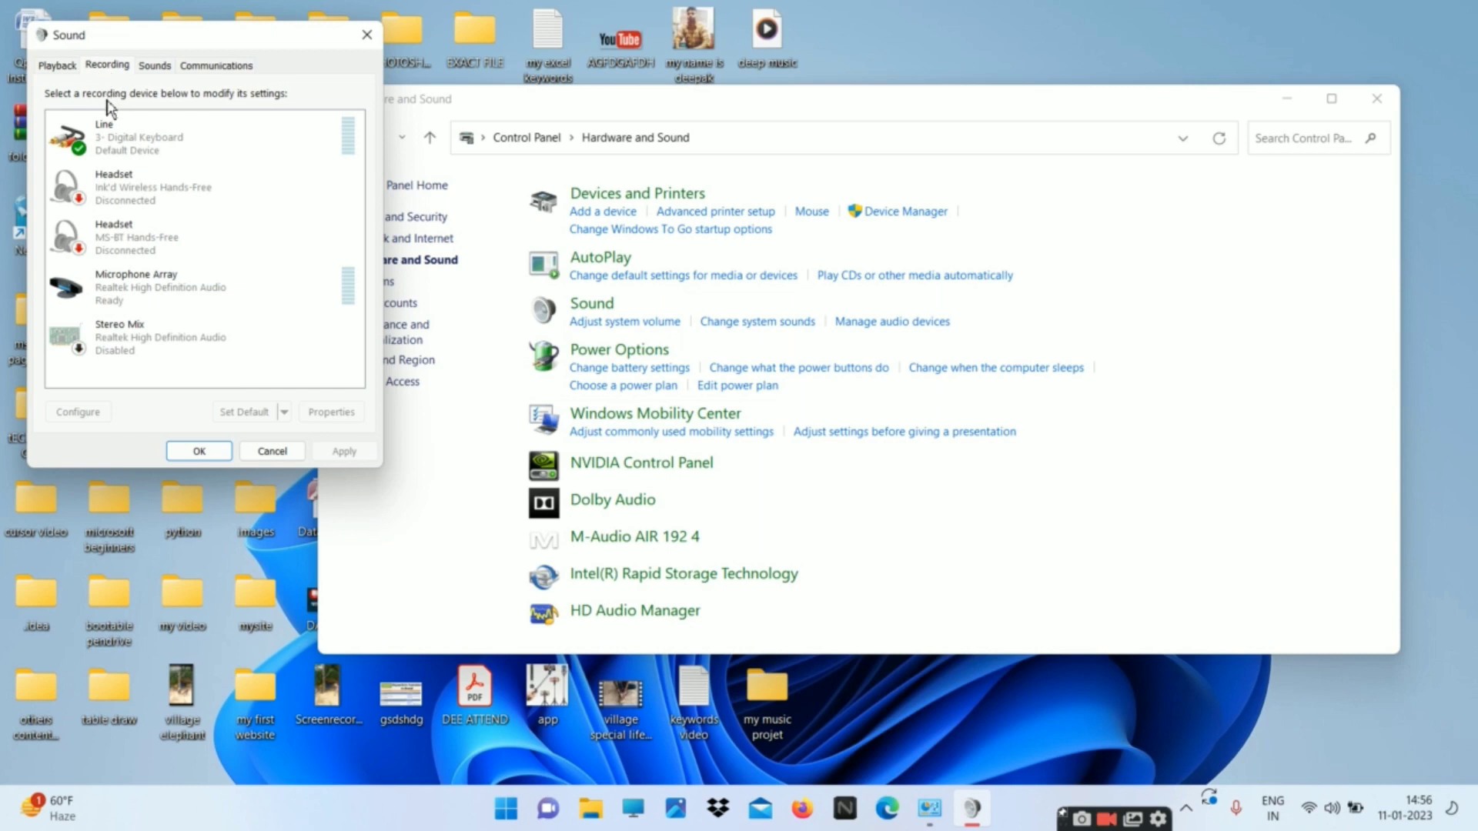
pyautogui.click(156, 67)
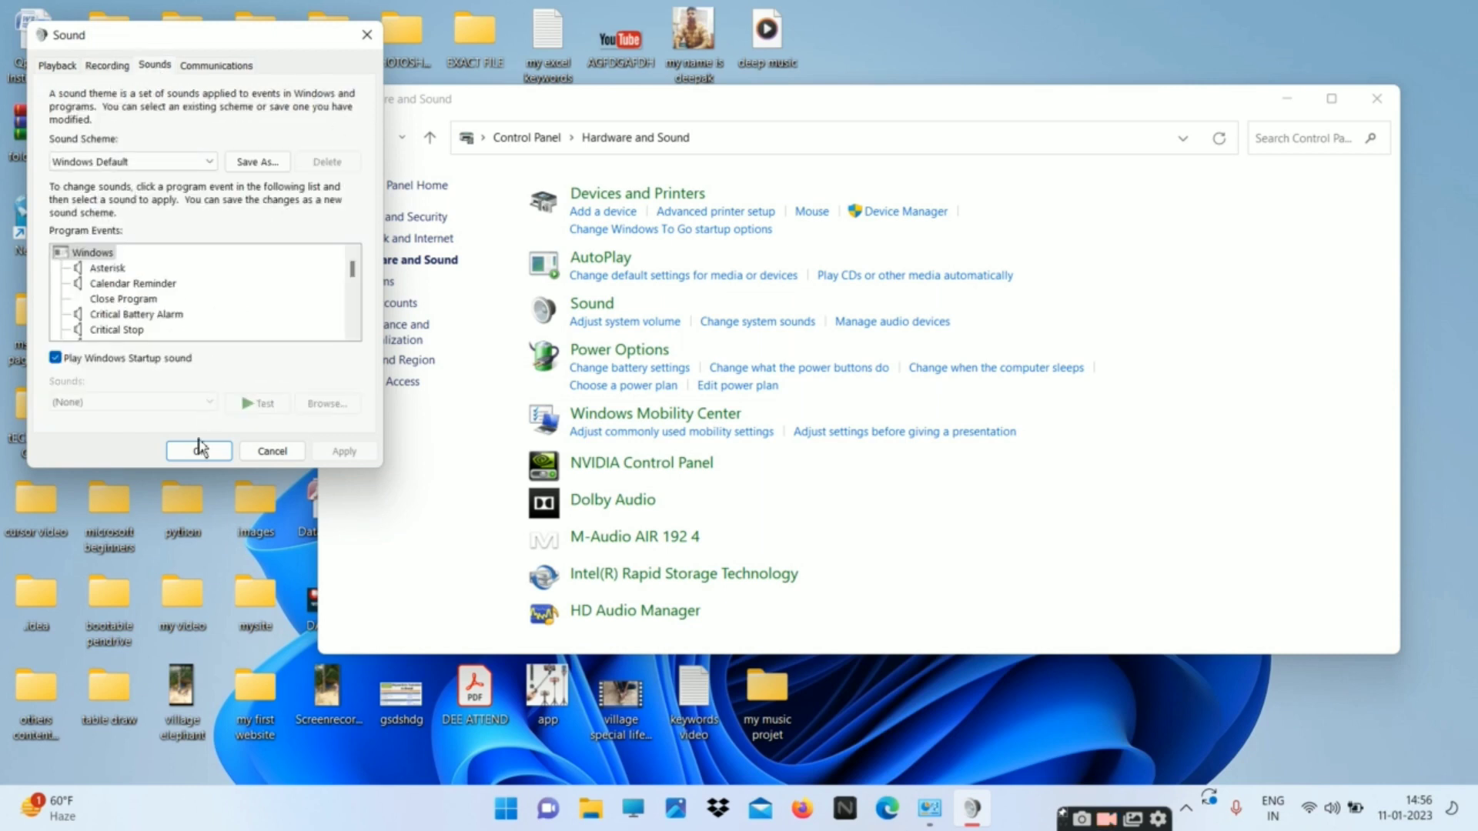
pyautogui.click(199, 452)
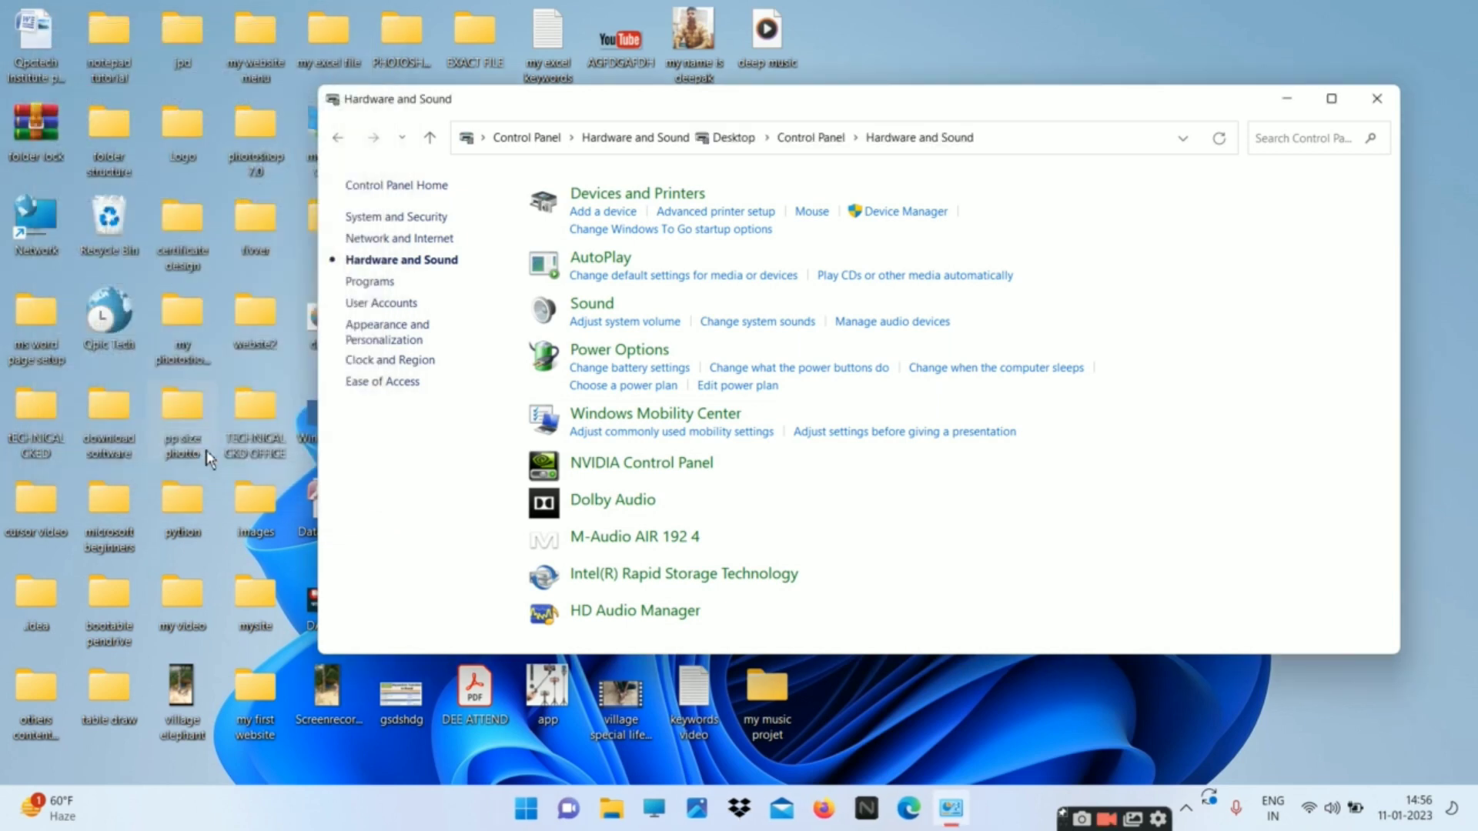
pyautogui.click(1375, 100)
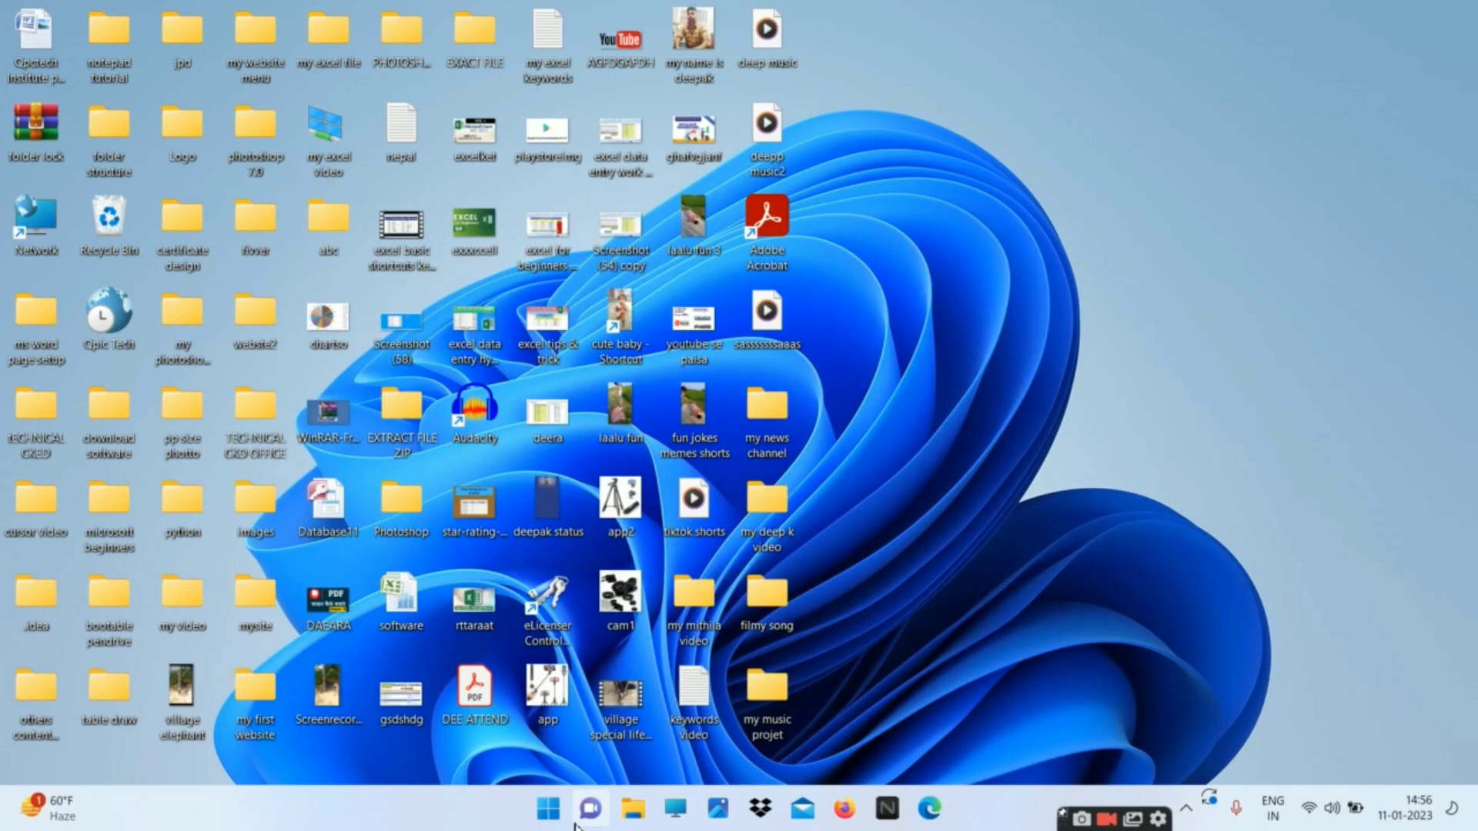
# Search the installed apps for Audacity and open it
pyautogui.click(547, 812)
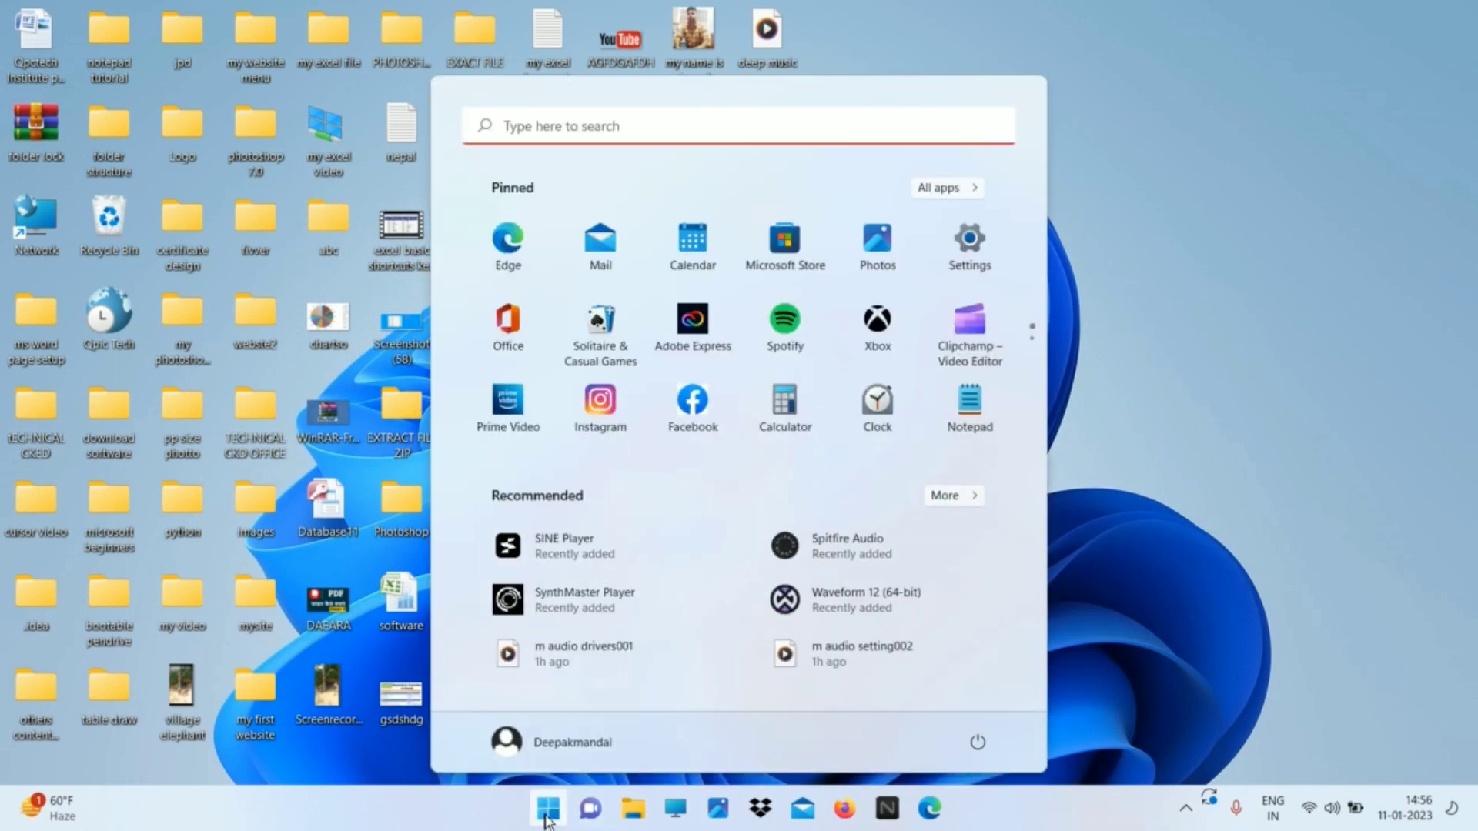
pyautogui.write('audac')
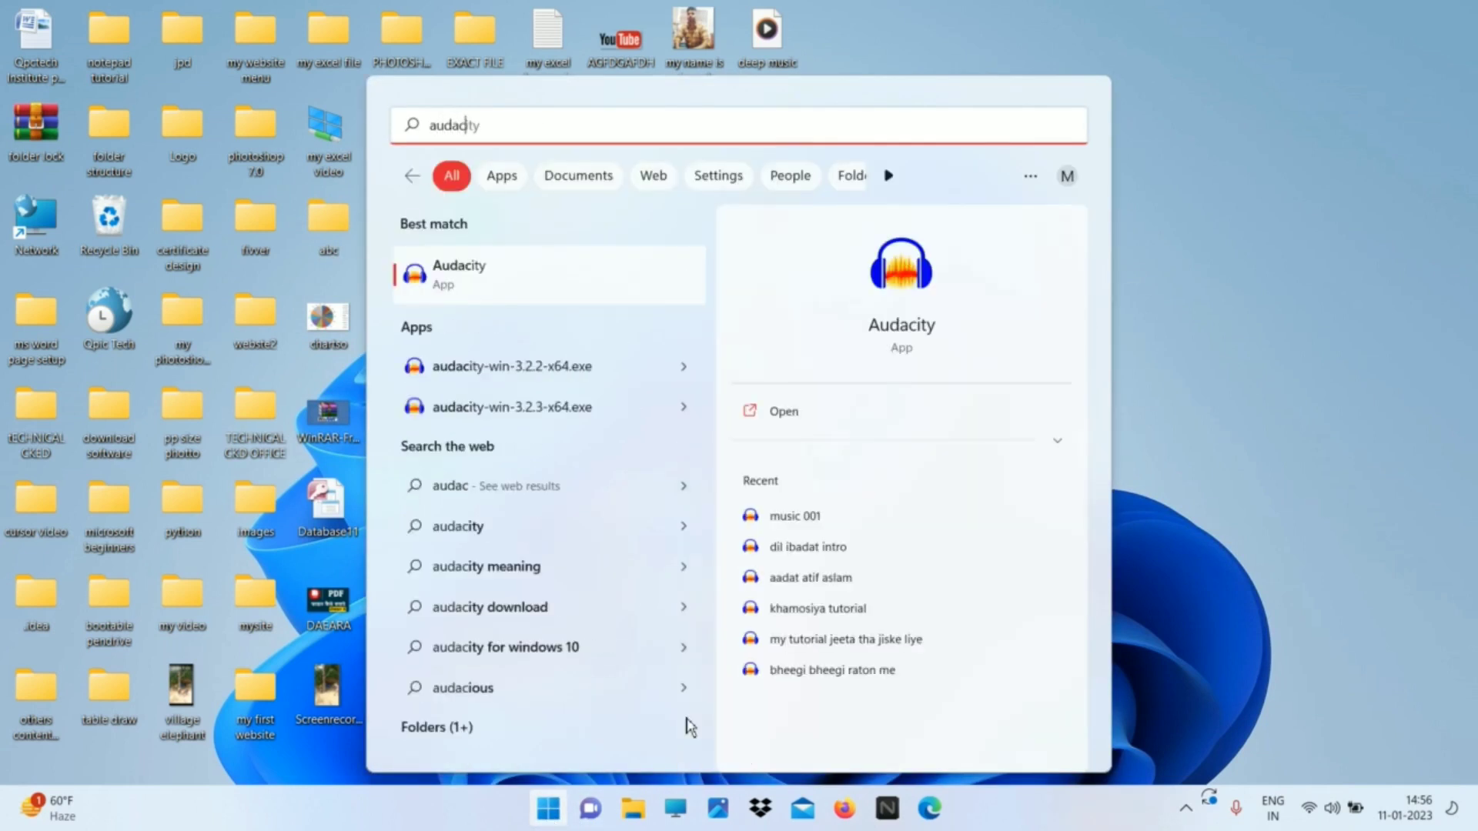
pyautogui.click(876, 271)
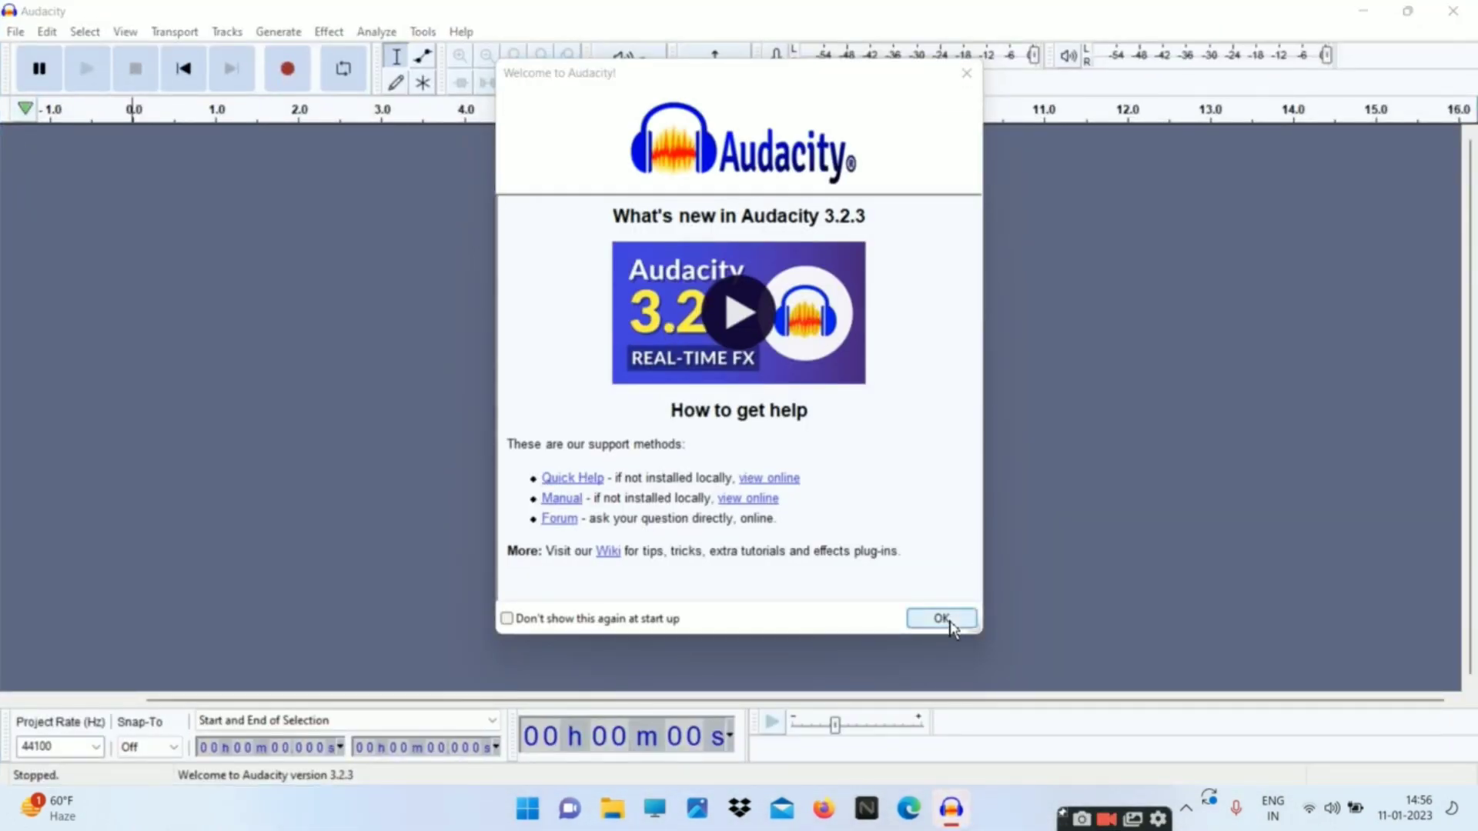
# Dismiss the welcome window and record about 14 seconds of audio on a new track
pyautogui.click(950, 622)
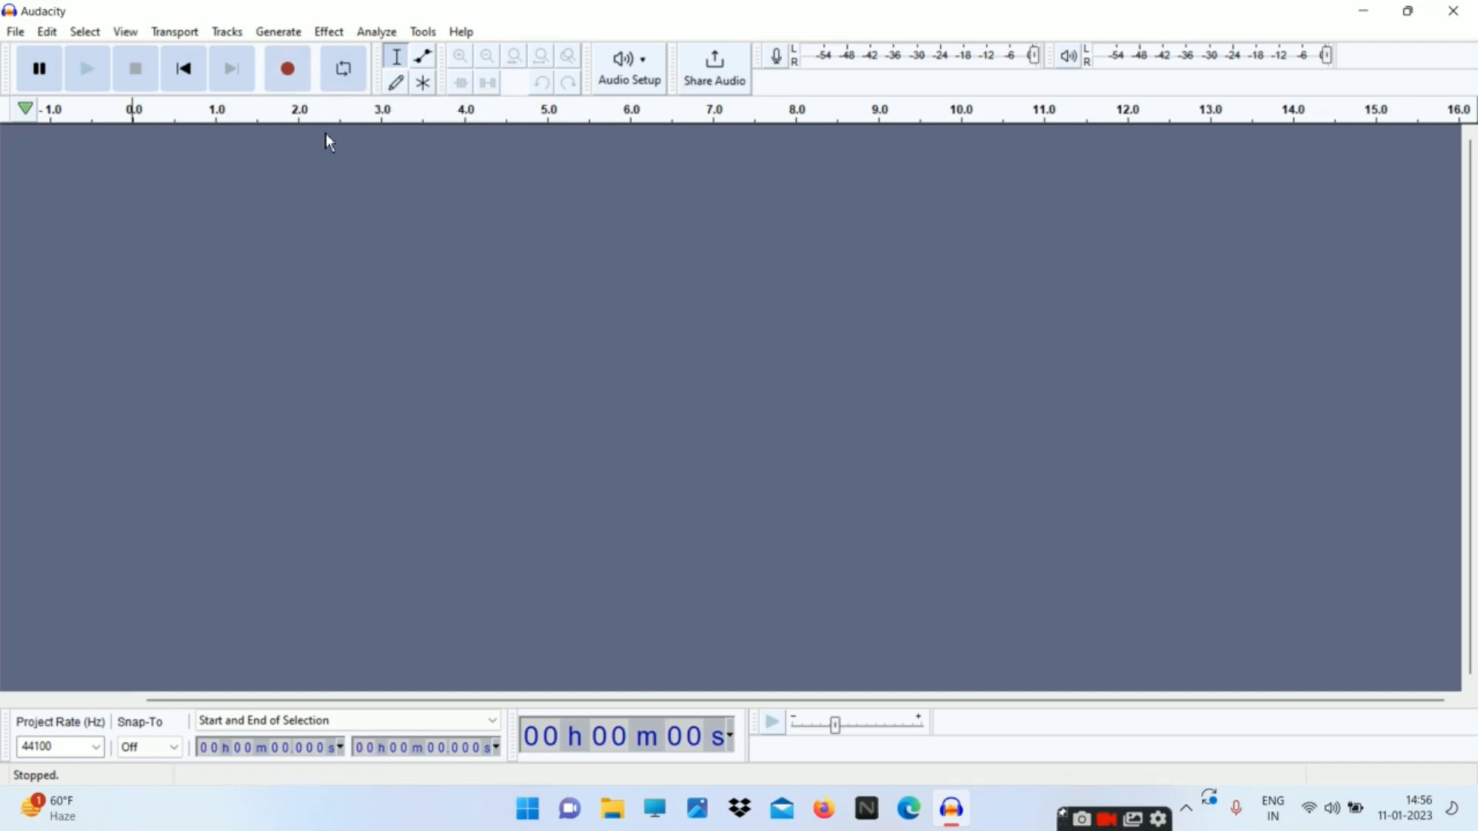
pyautogui.click(290, 71)
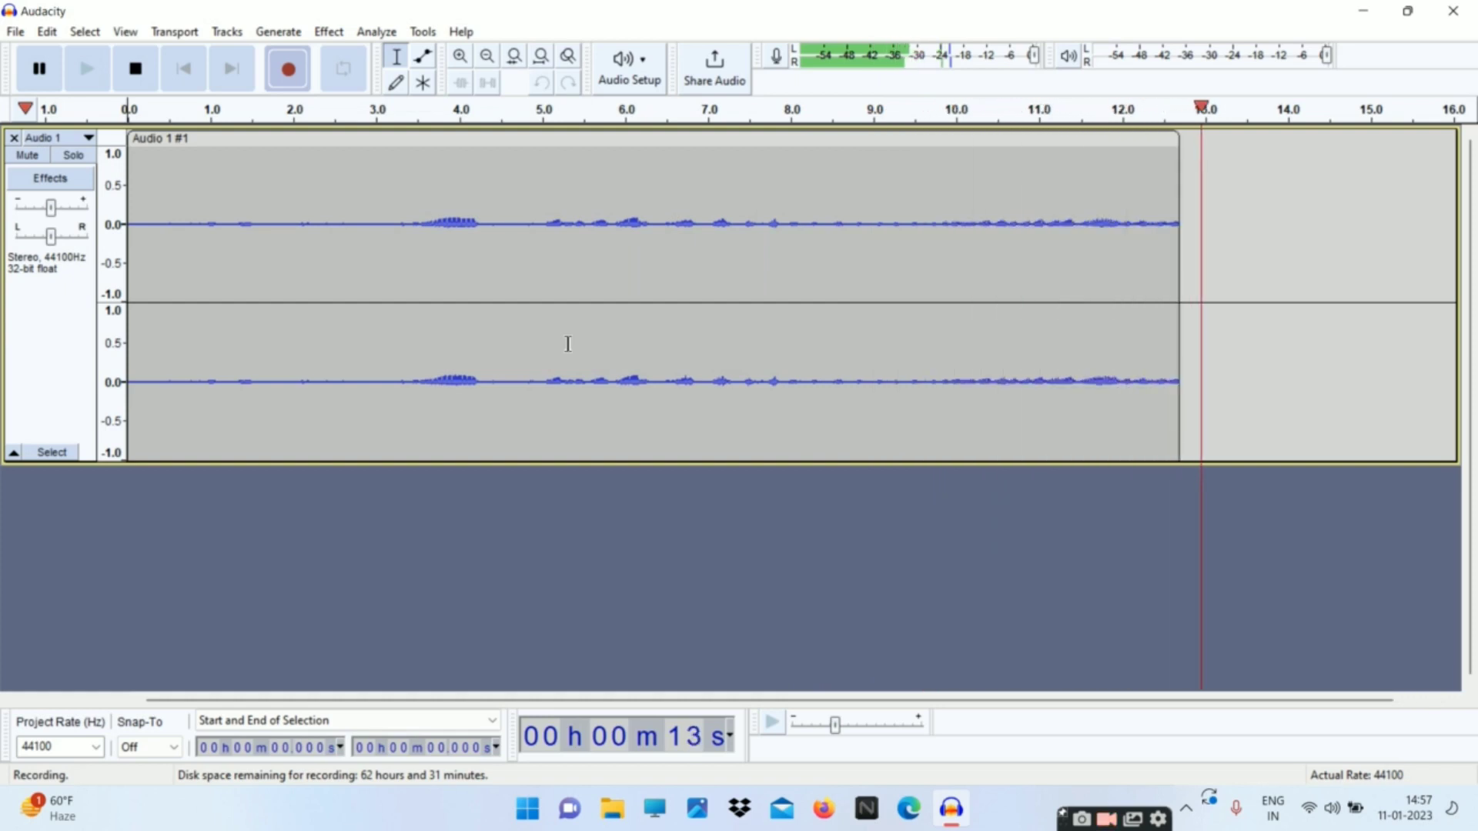
pyautogui.press('space')
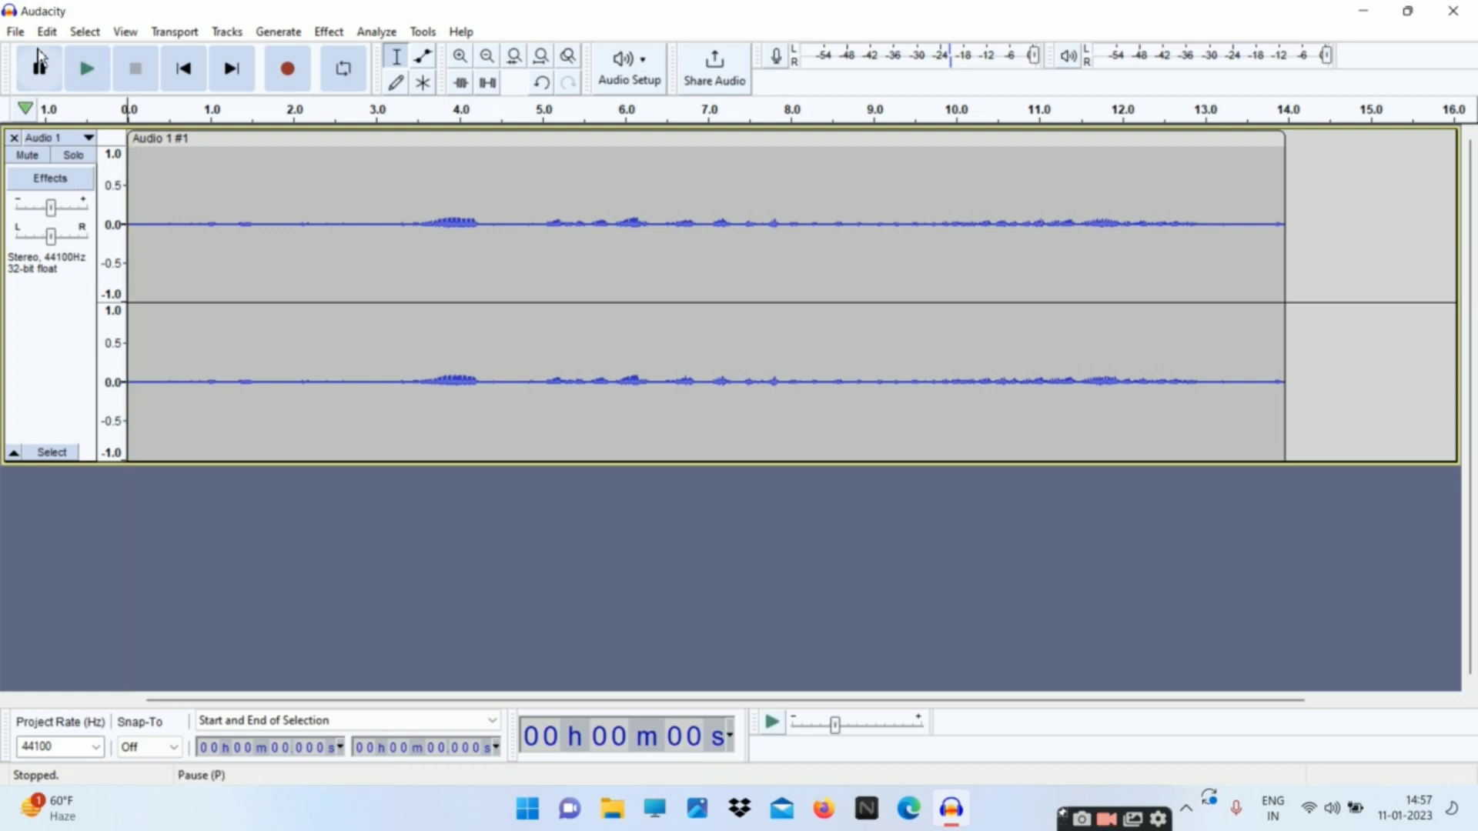
# Export the recording as a WAV file named "demo record" to the Desktop
pyautogui.click(16, 33)
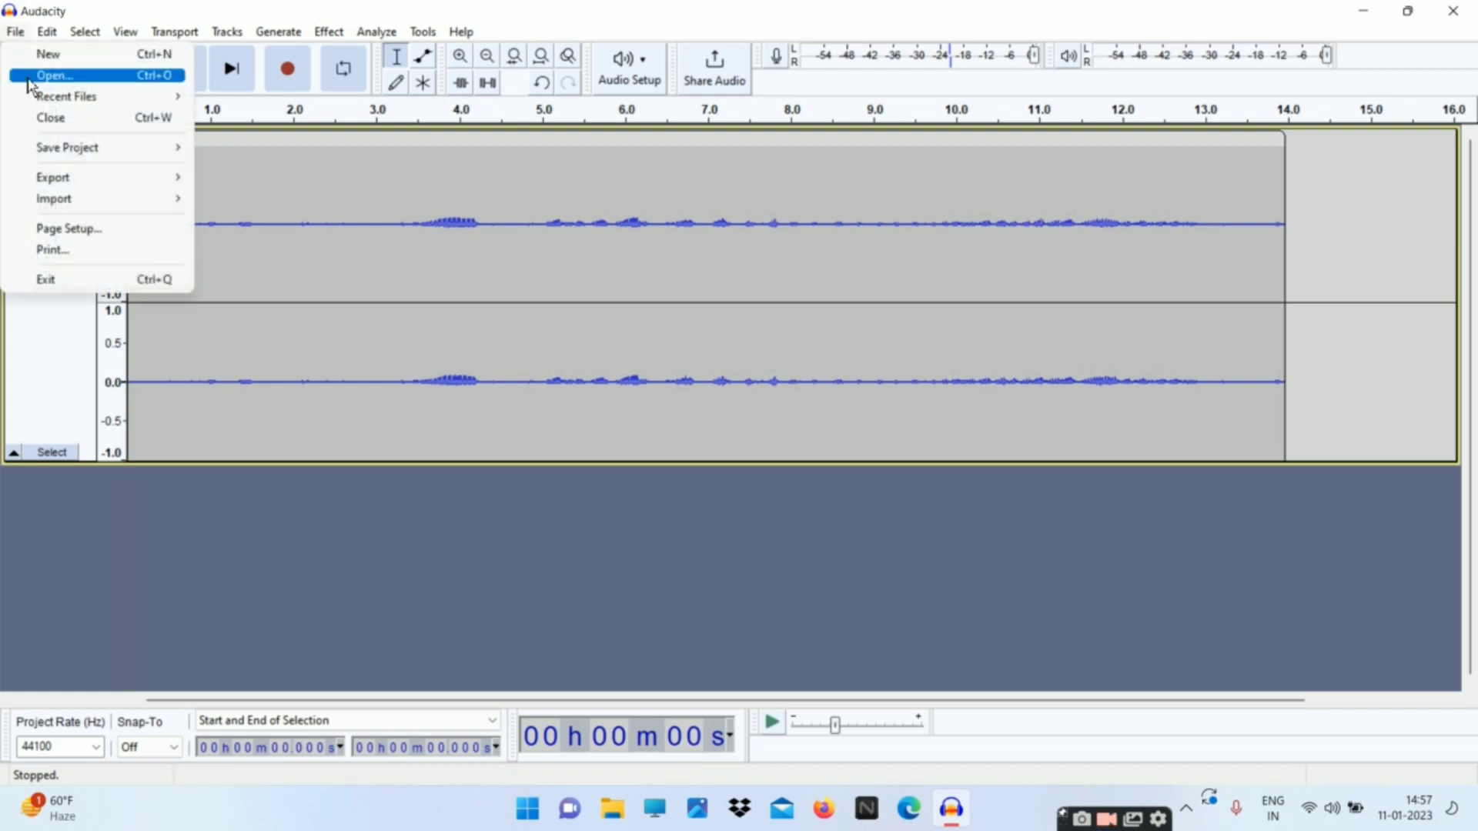
pyautogui.moveTo(67, 185)
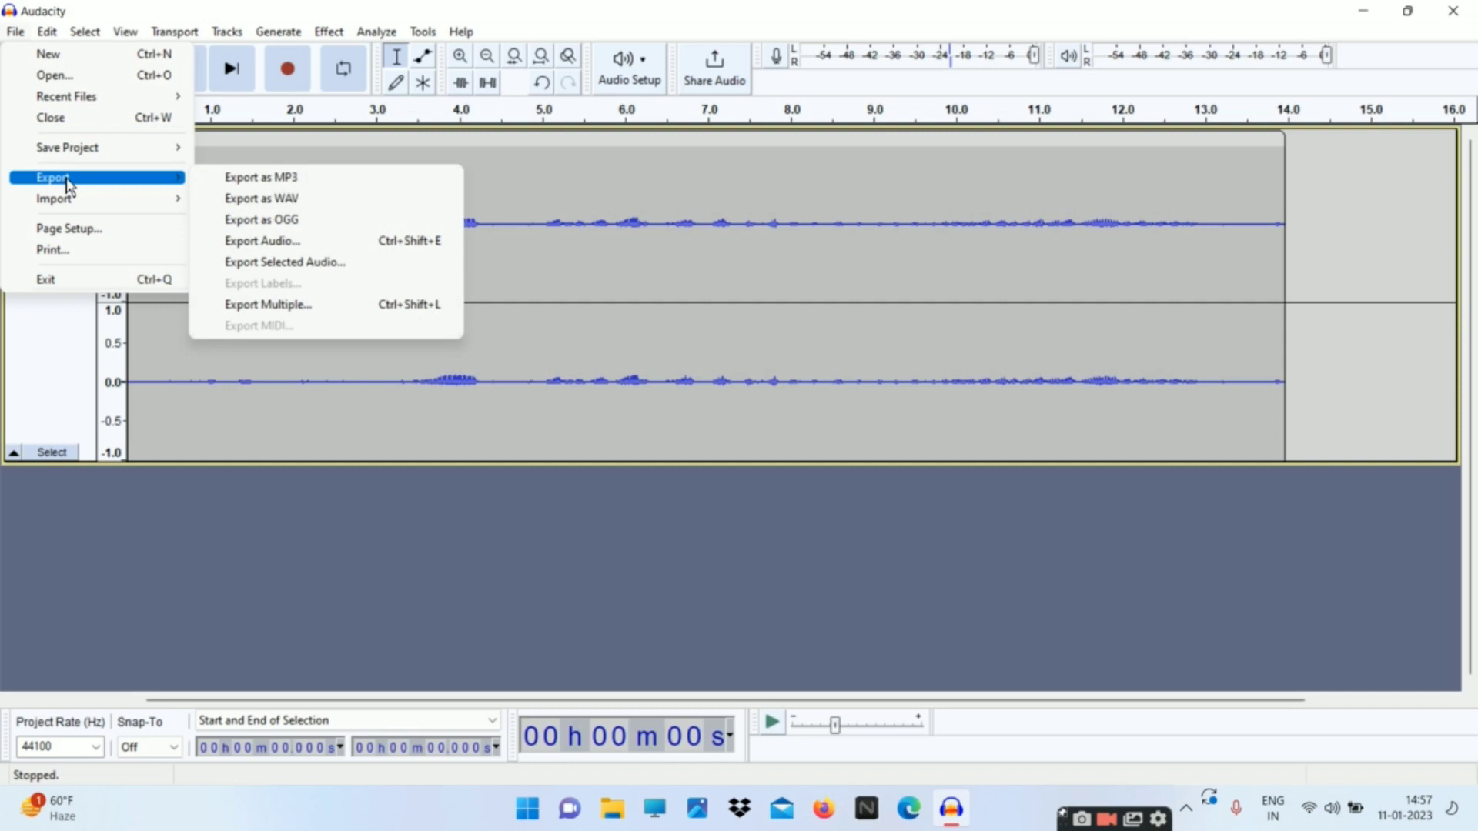
pyautogui.click(271, 202)
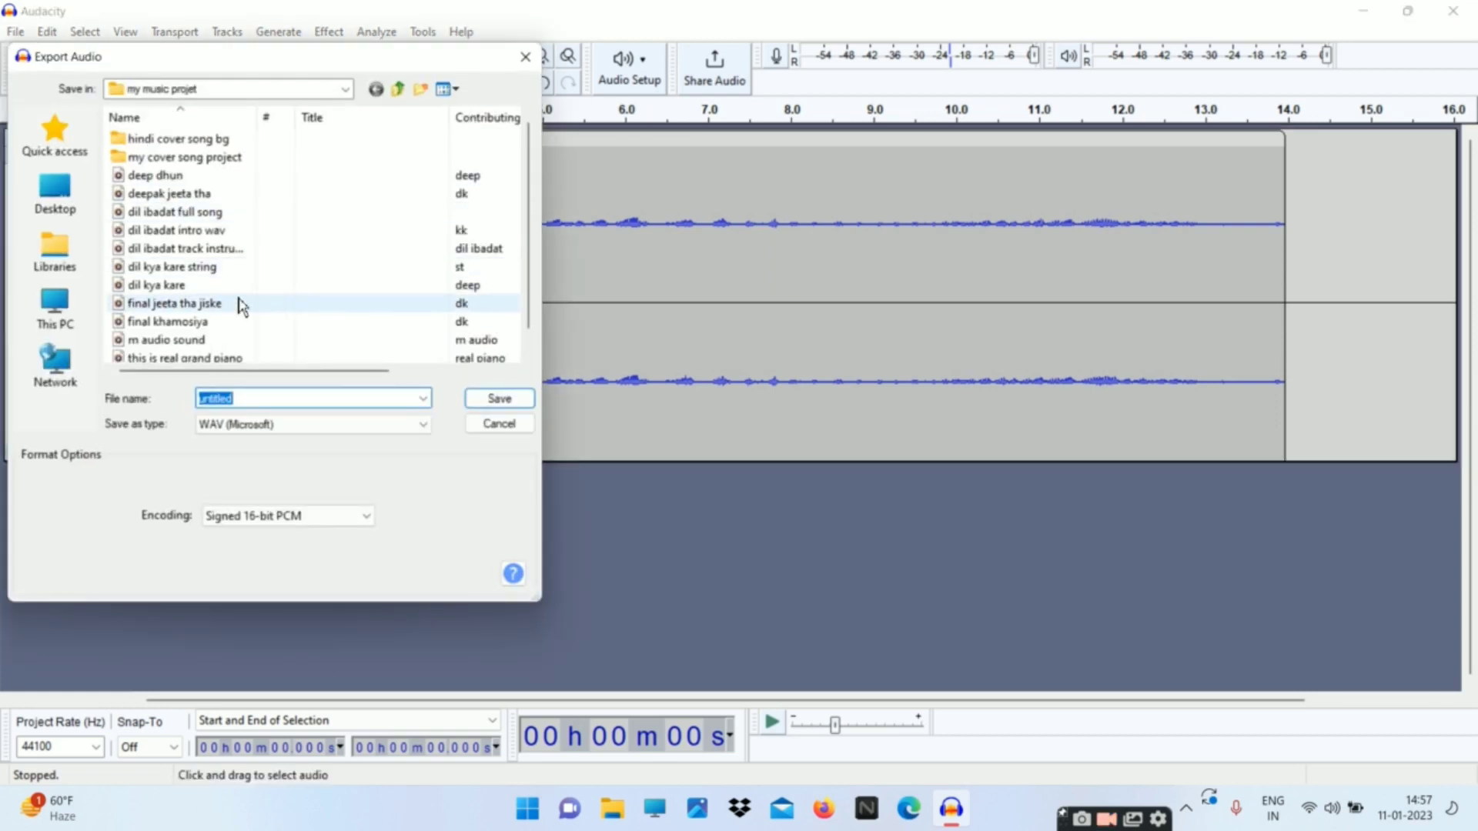
pyautogui.click(55, 202)
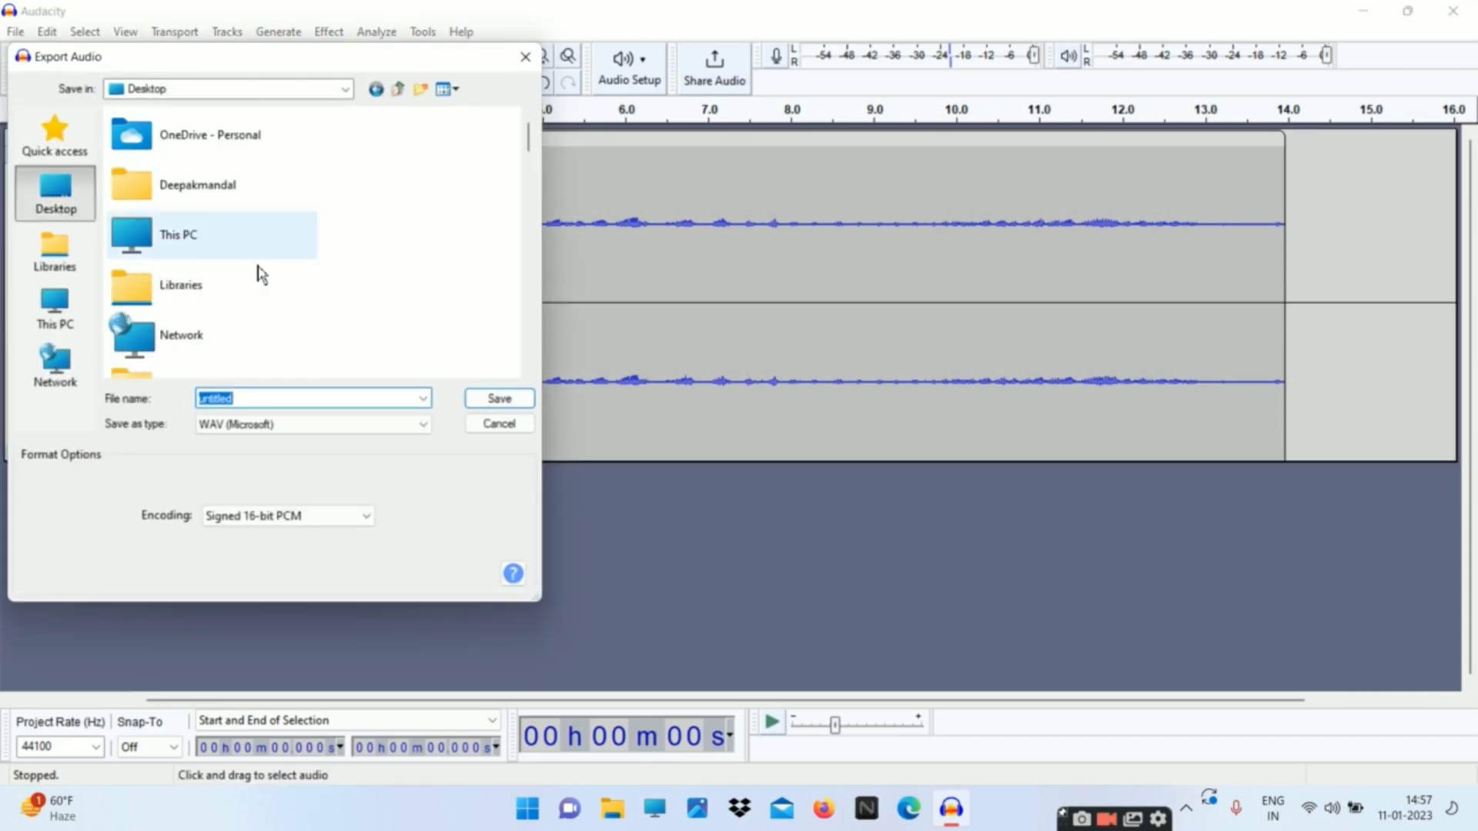
pyautogui.write('demo record')
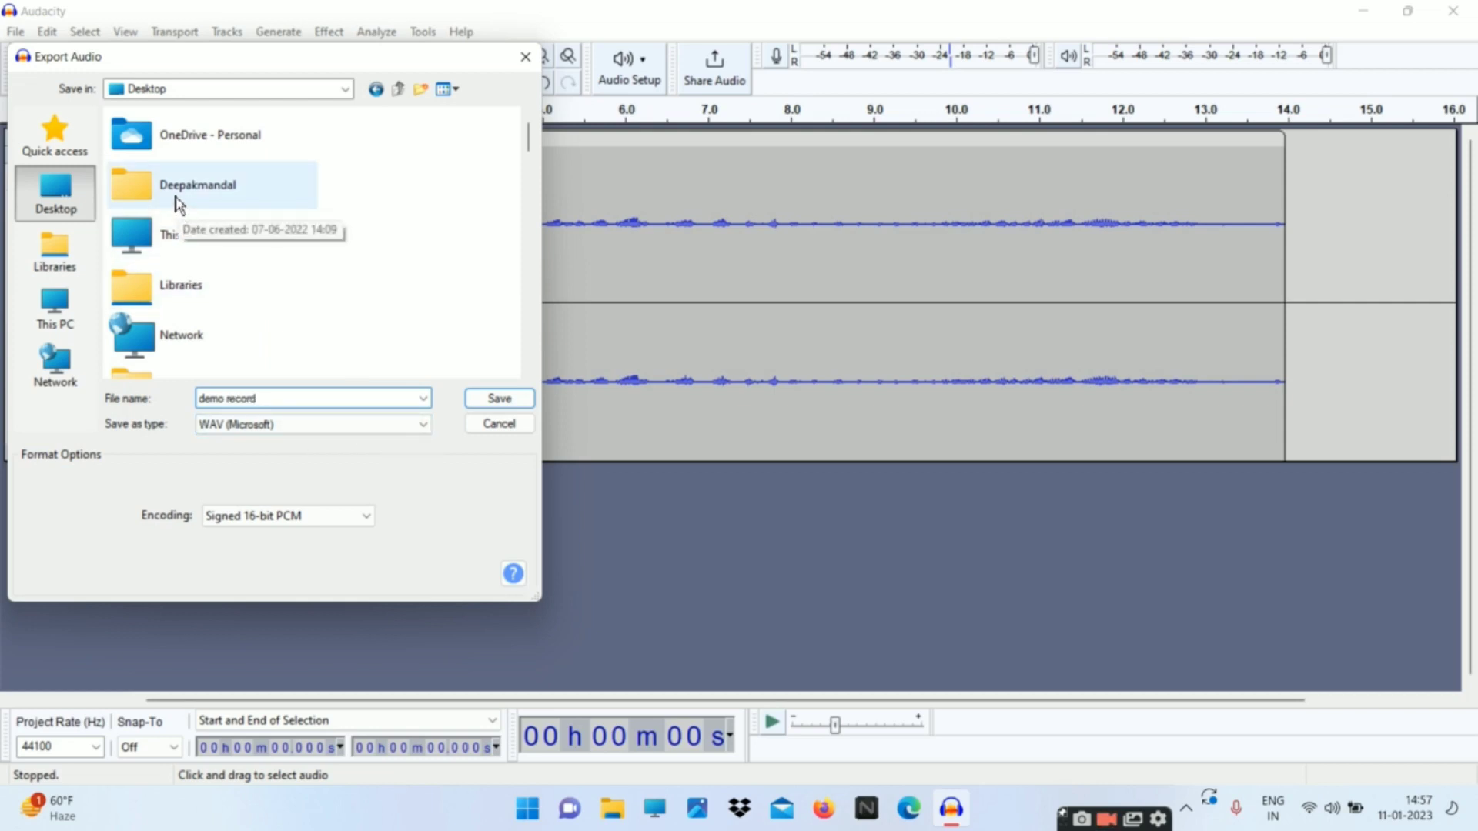
pyautogui.moveTo(533, 143); pyautogui.dragTo(543, 237)
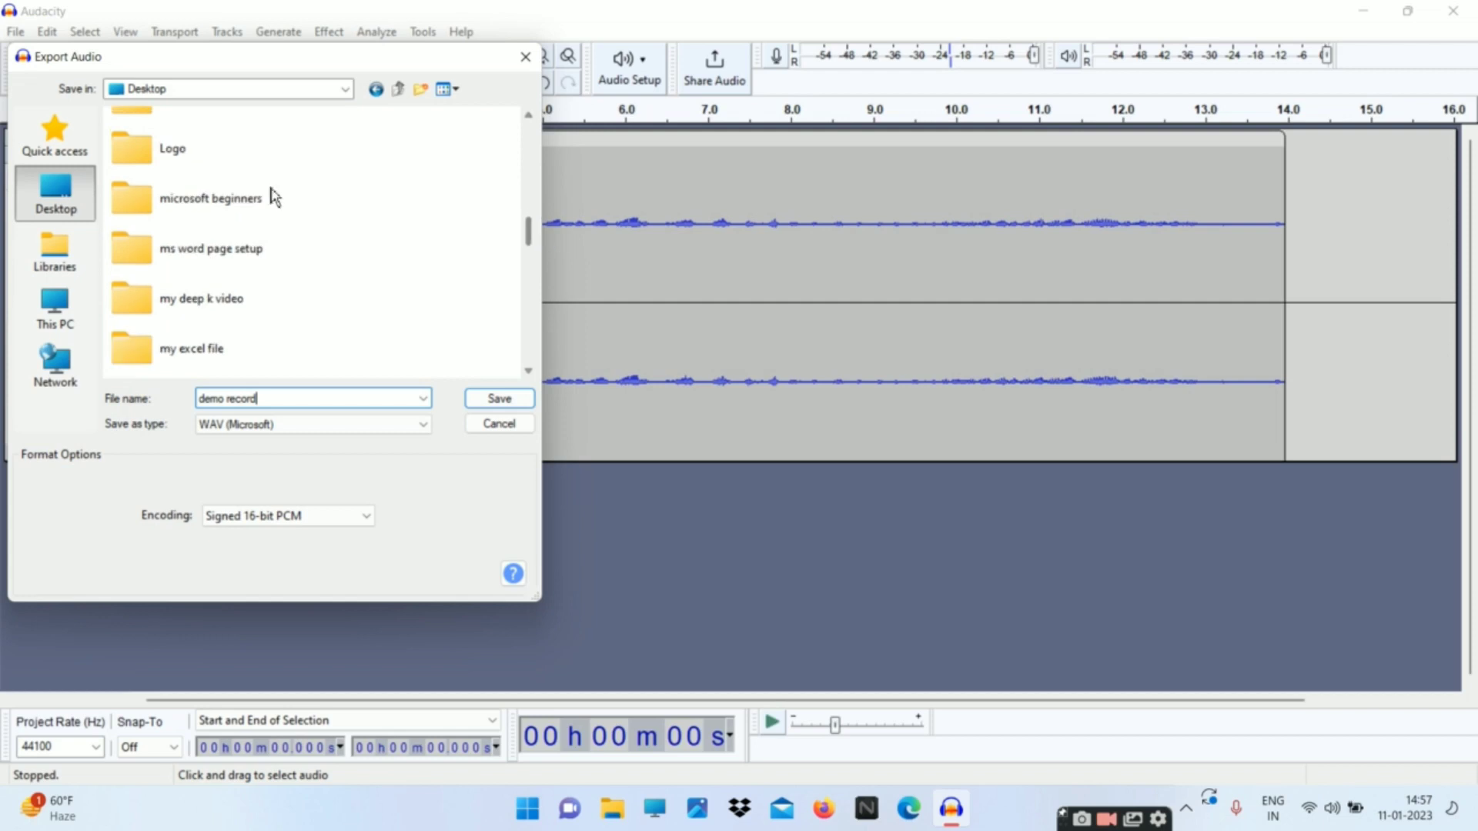
pyautogui.click(498, 399)
# Enter "demo" as the Artist Name in the metadata tags and finish the export
pyautogui.click(693, 281)
pyautogui.write('dem')
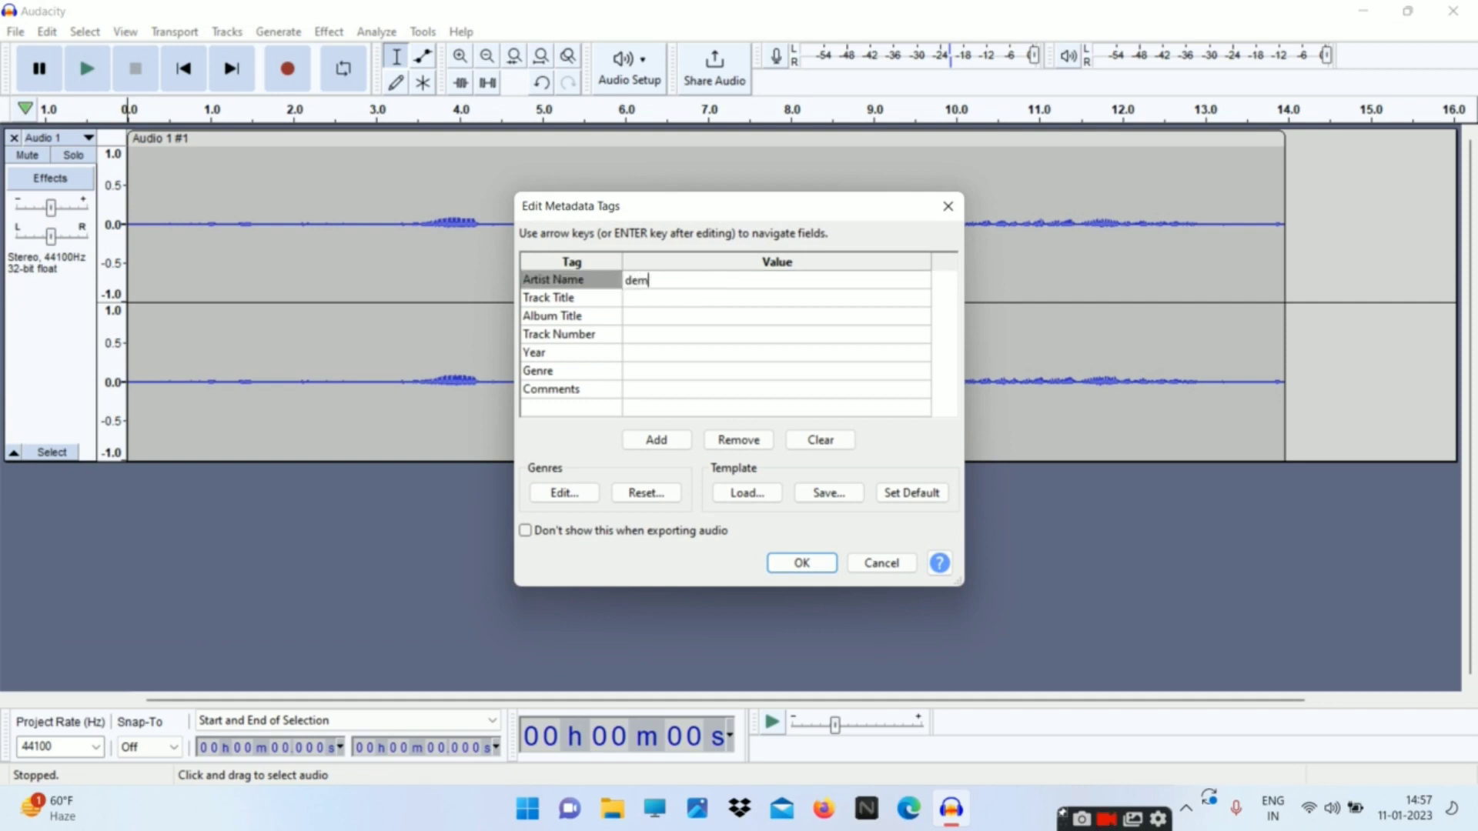
pyautogui.write('o')
pyautogui.click(802, 565)
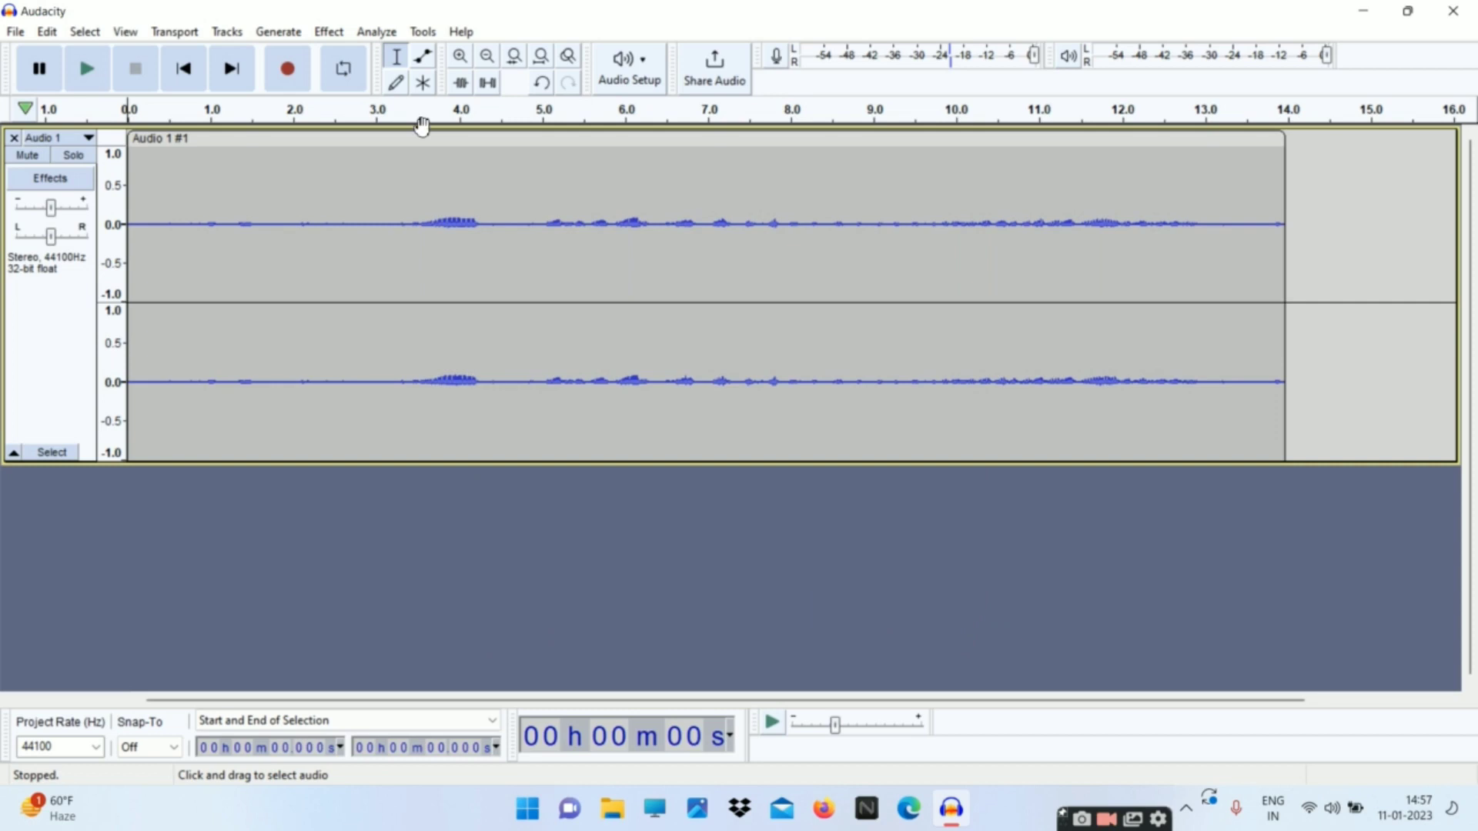
# Minimize Audacity, play the "demo record" file from the desktop, and close Media Player
pyautogui.click(1356, 22)
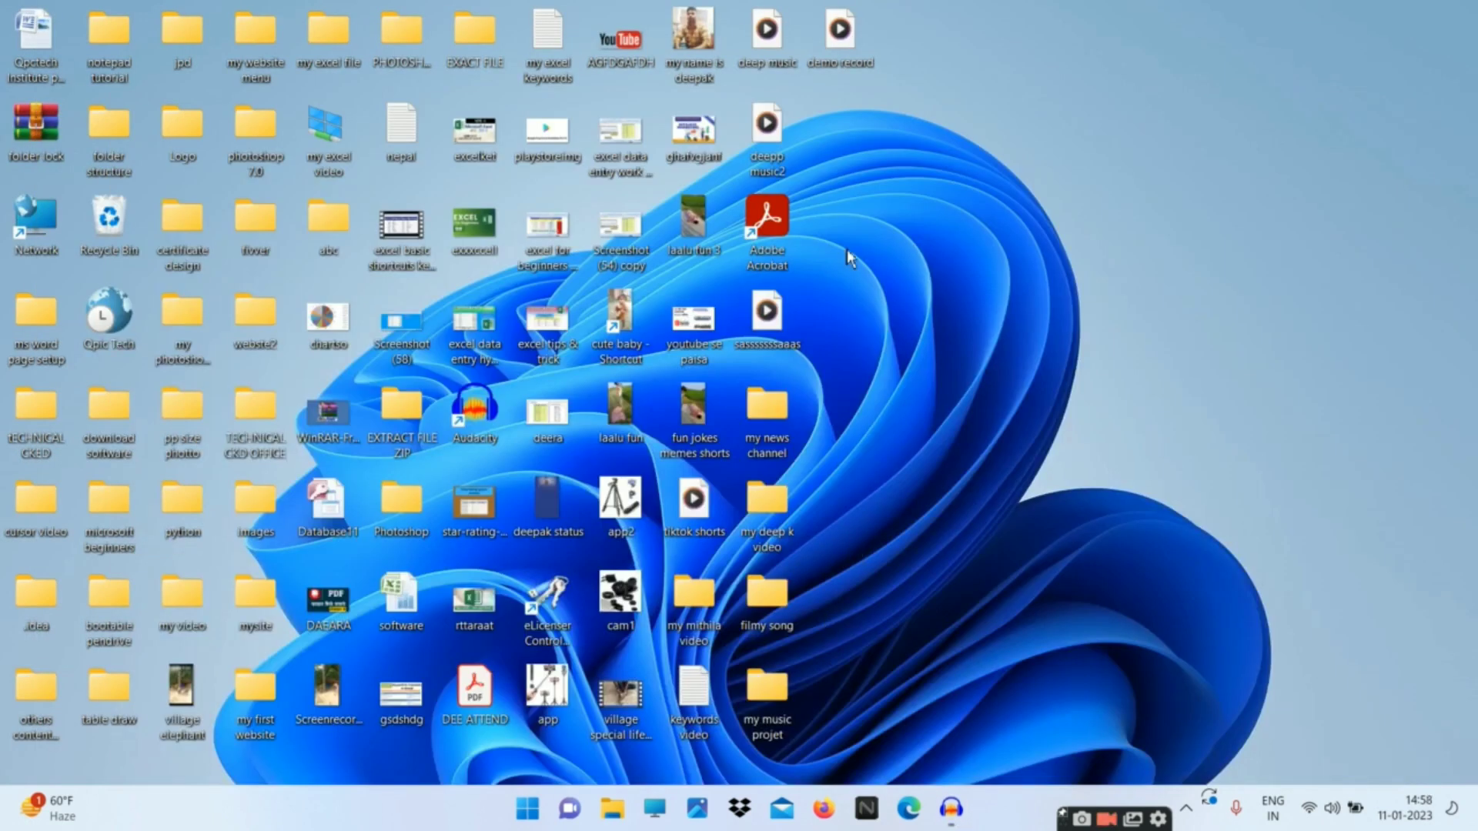
pyautogui.doubleClick(851, 44)
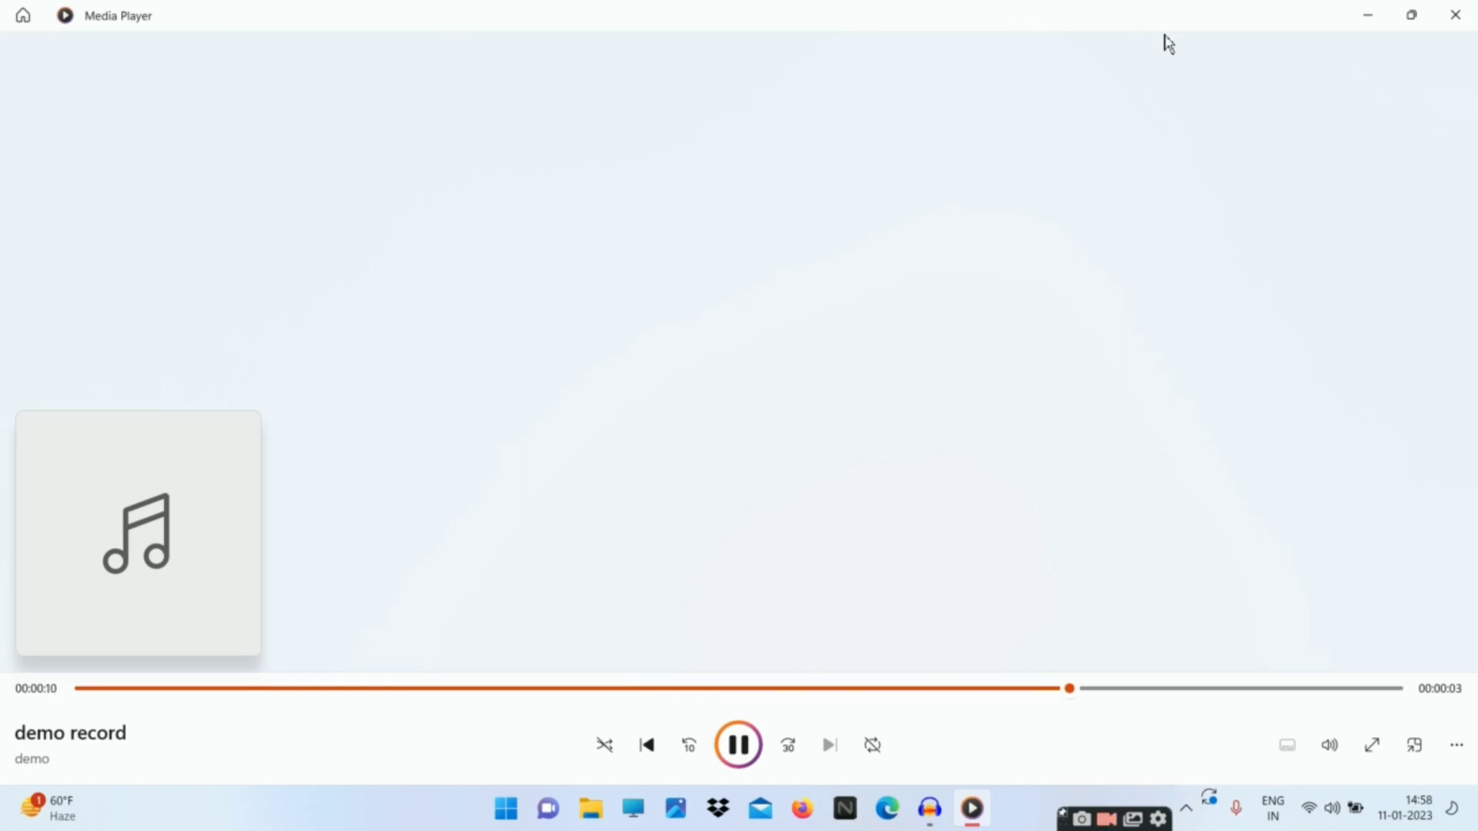
pyautogui.click(1450, 21)
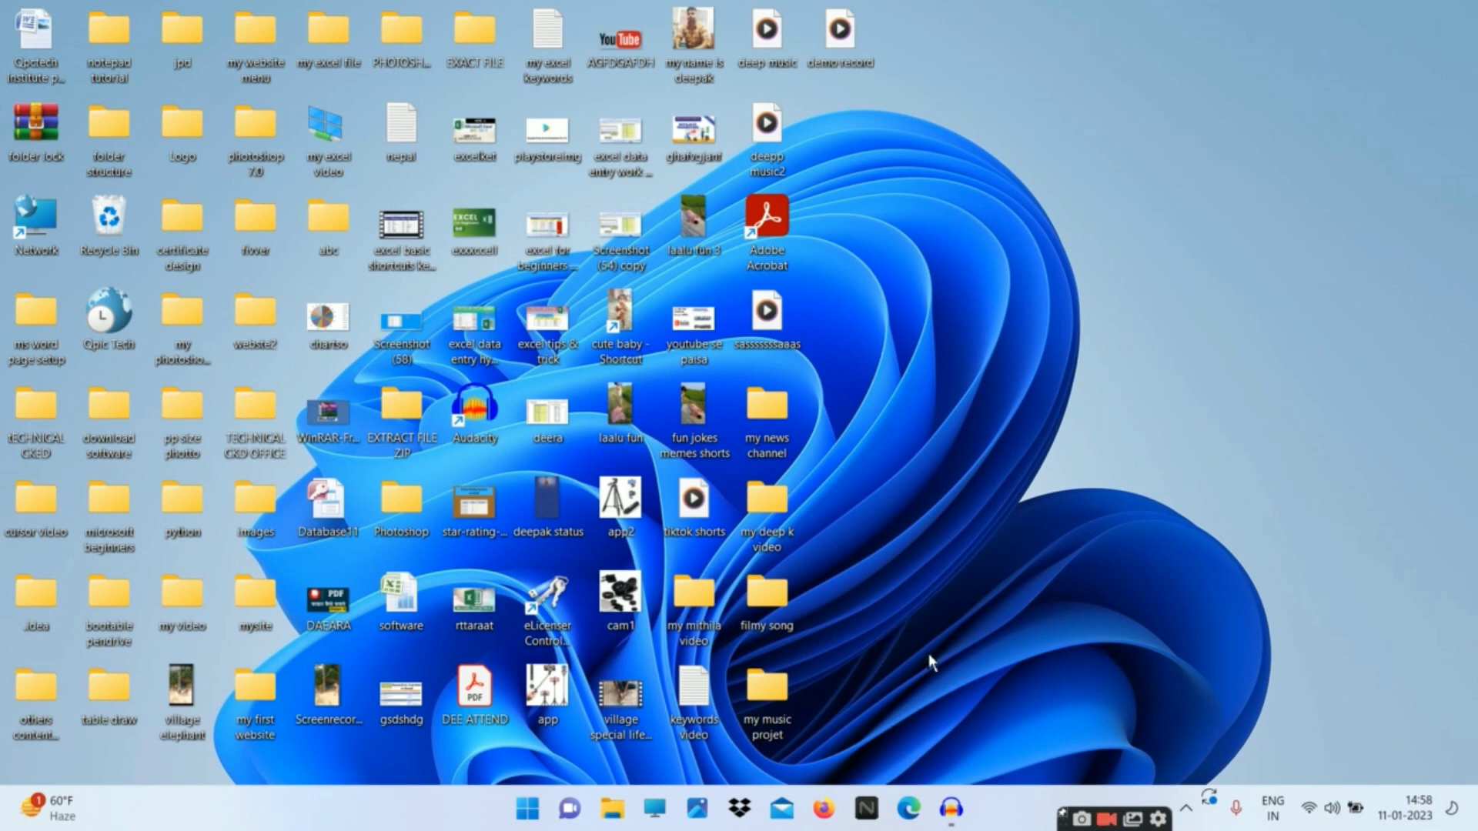
# Return to Audacity and open the list of project sample rates
pyautogui.click(951, 808)
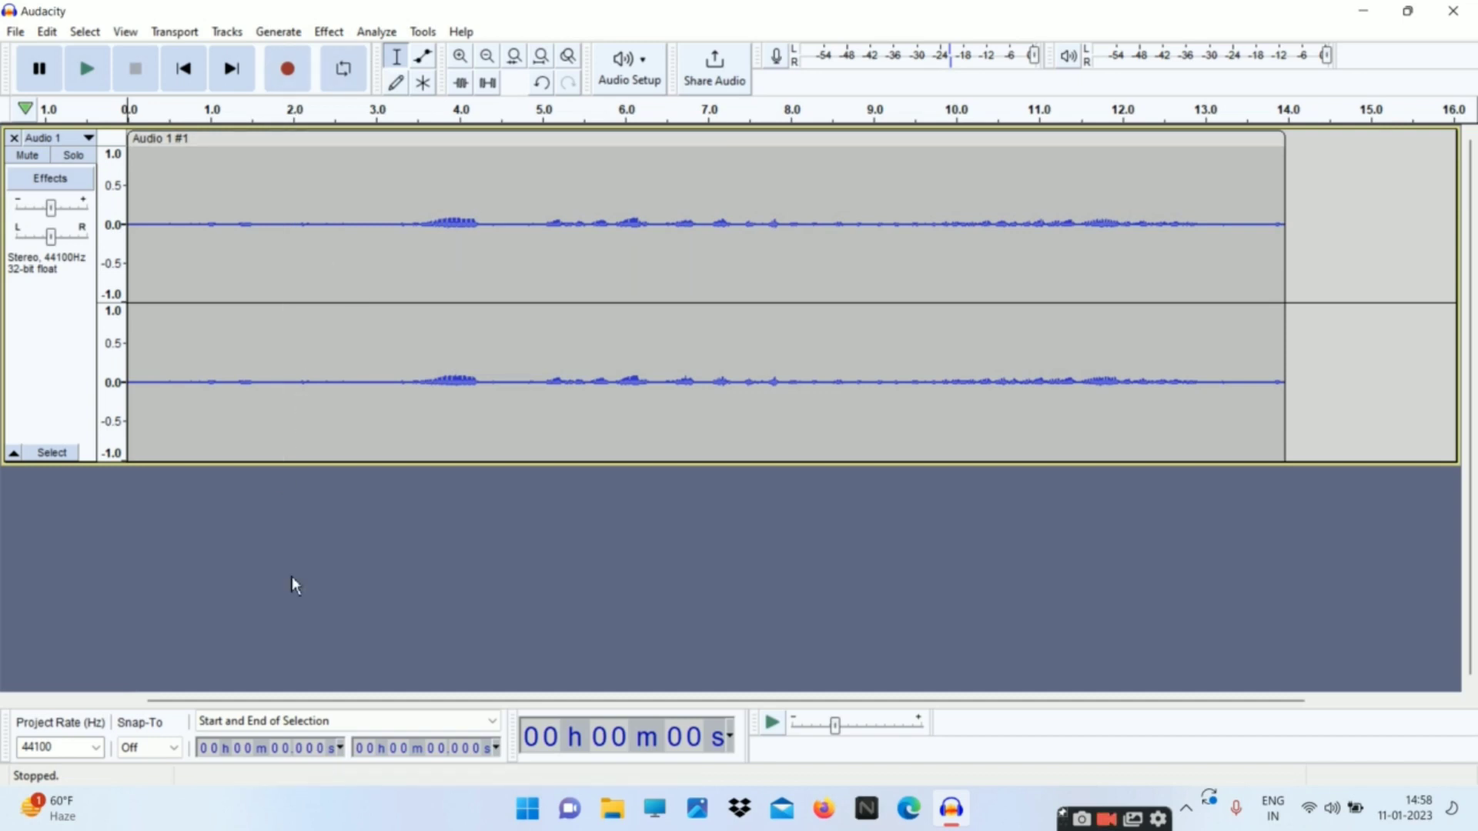
pyautogui.click(100, 757)
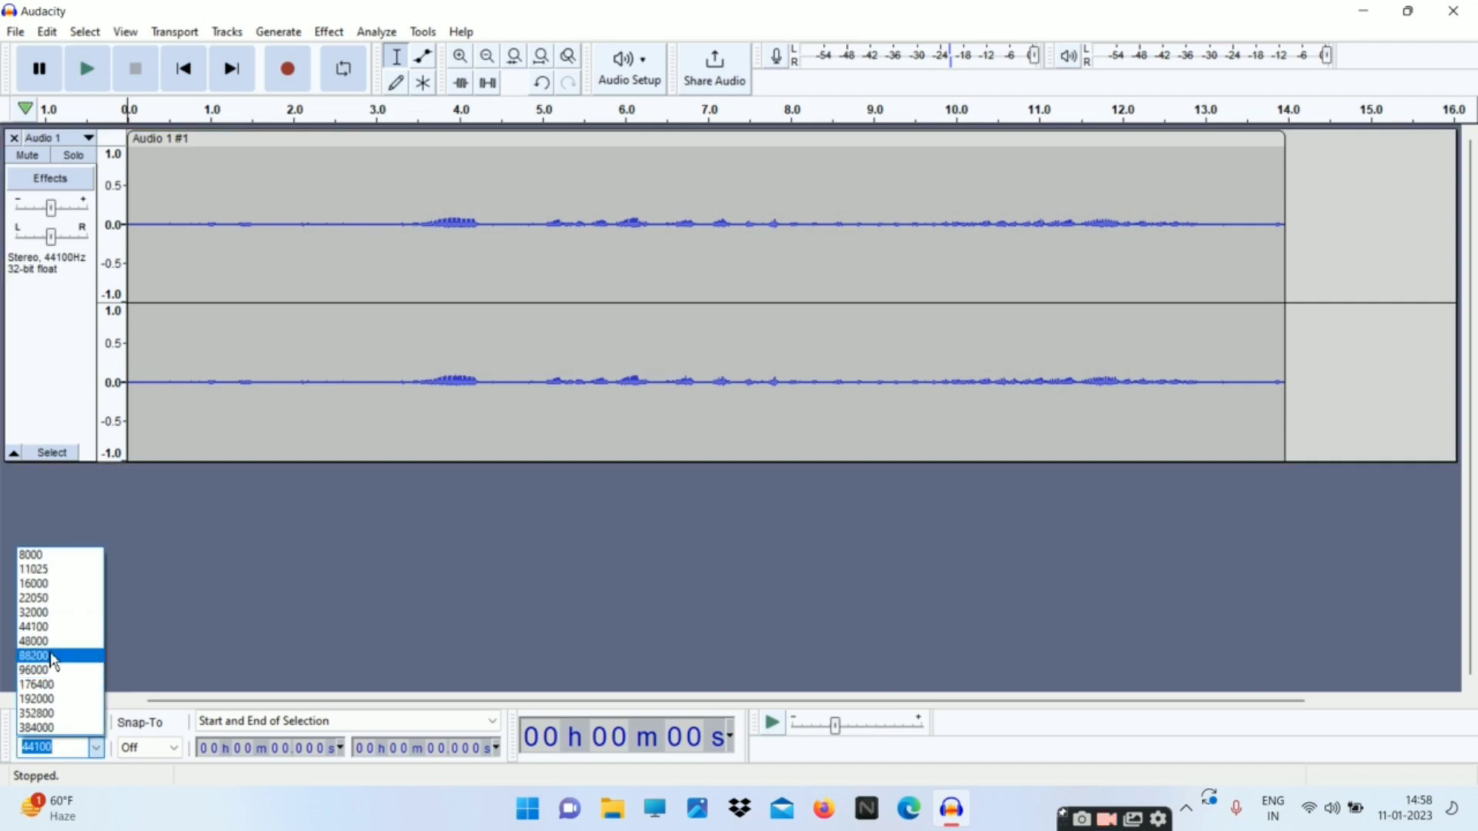